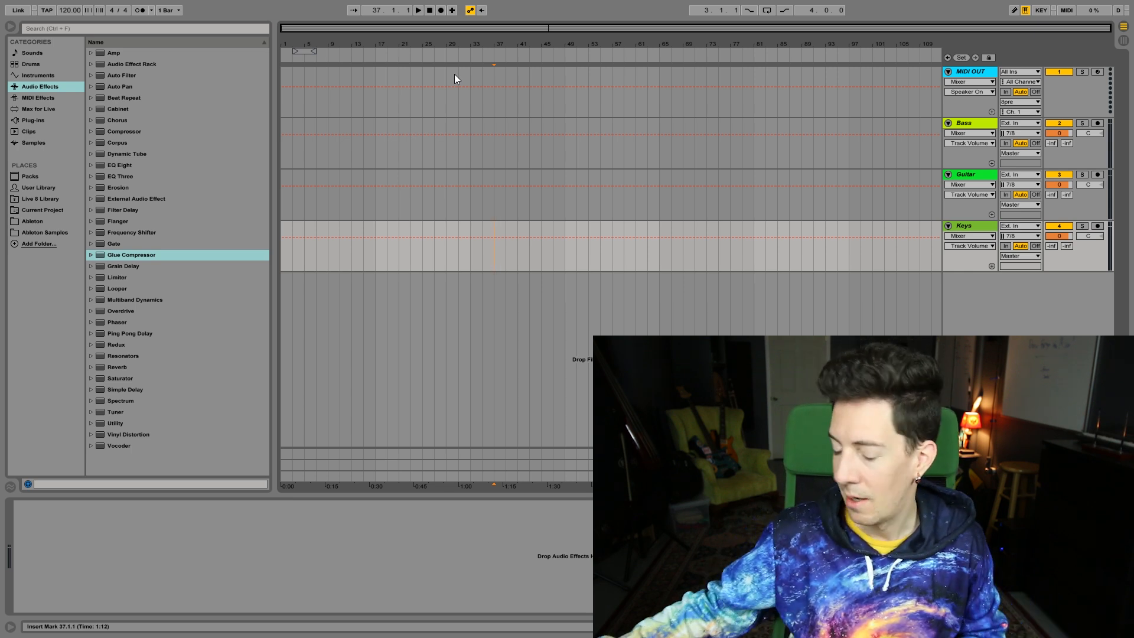
# Extend the one-bar chord in the MIDI OUT clip with D3 and A3 above F1, C2 and G2, and play it
pyautogui.click(487, 260)
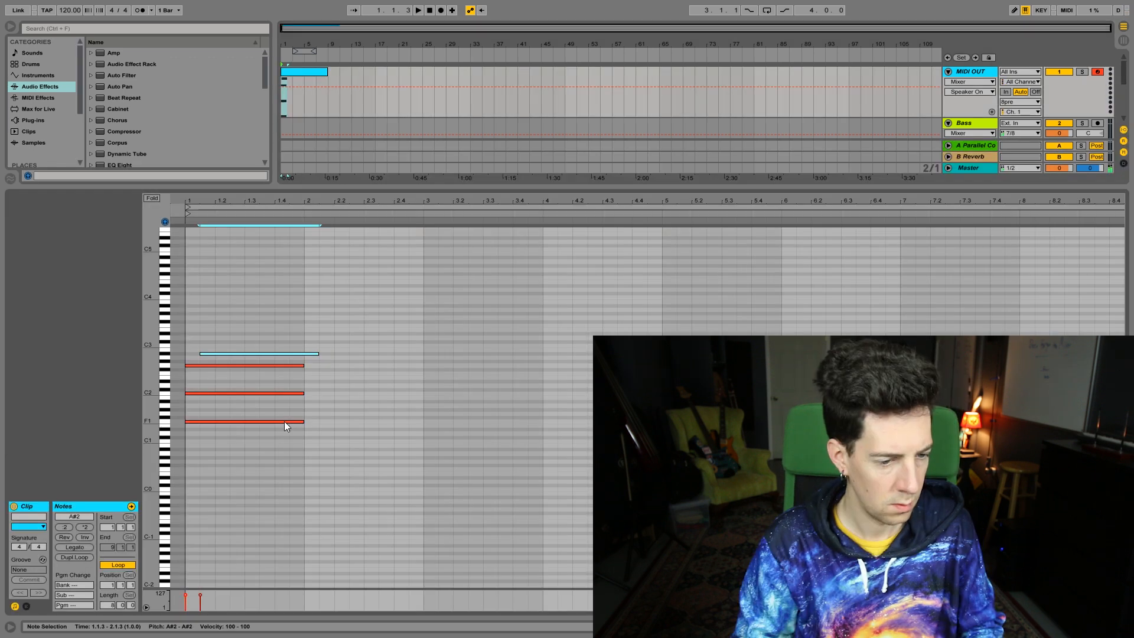
pyautogui.press('Up')
pyautogui.press('Up')
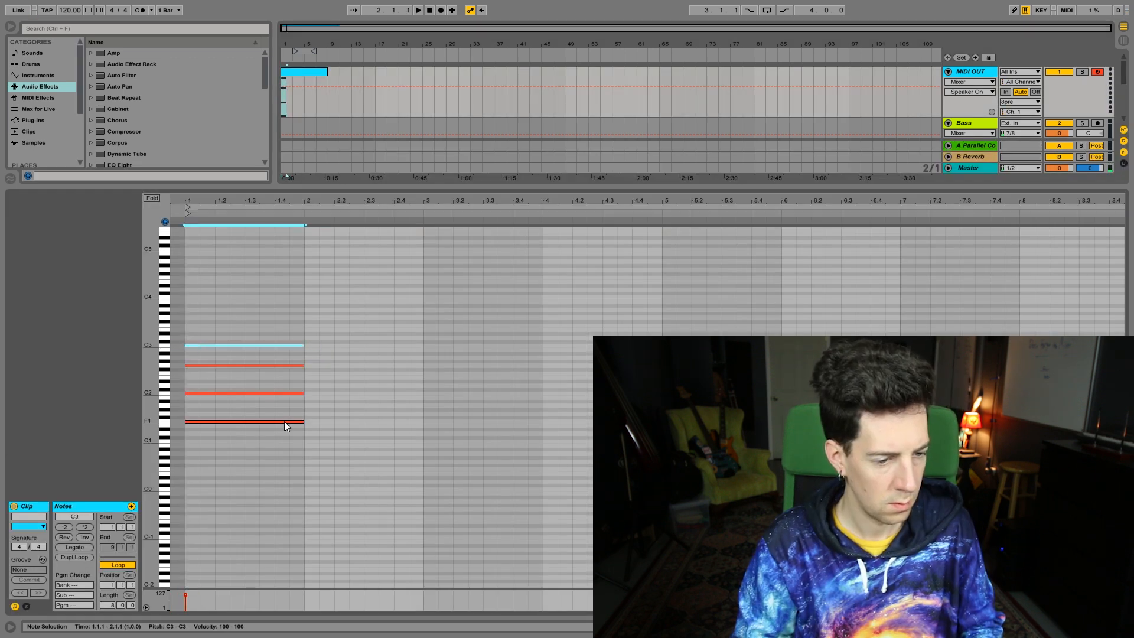
pyautogui.press('Up')
pyautogui.press('Up')
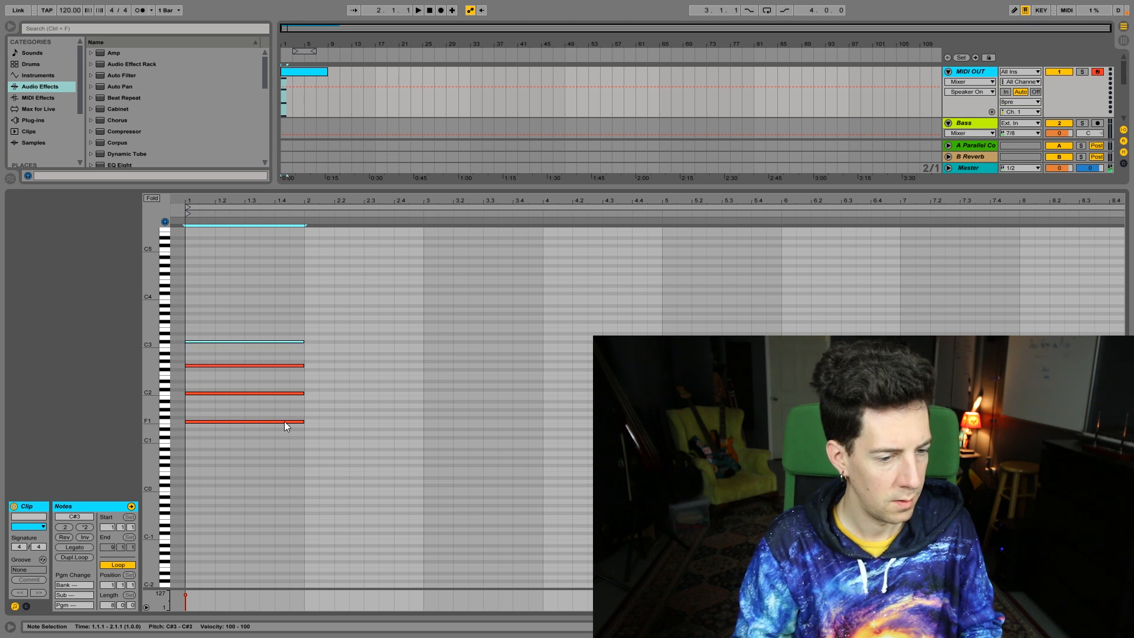
pyautogui.hotkey('ctrl', 'd')
pyautogui.press('Up')
pyautogui.press('Up')
pyautogui.press('Up')
pyautogui.press('Up')
pyautogui.press('Up')
pyautogui.press('Up')
pyautogui.press('Left')
pyautogui.press('Left')
pyautogui.press('Up')
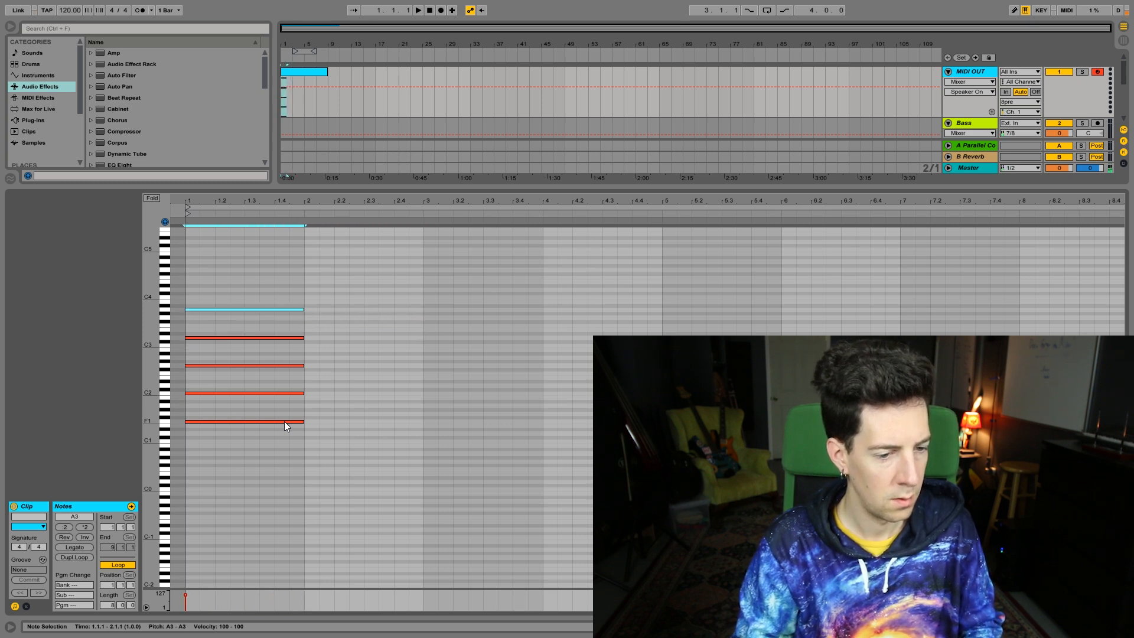
pyautogui.press('space')
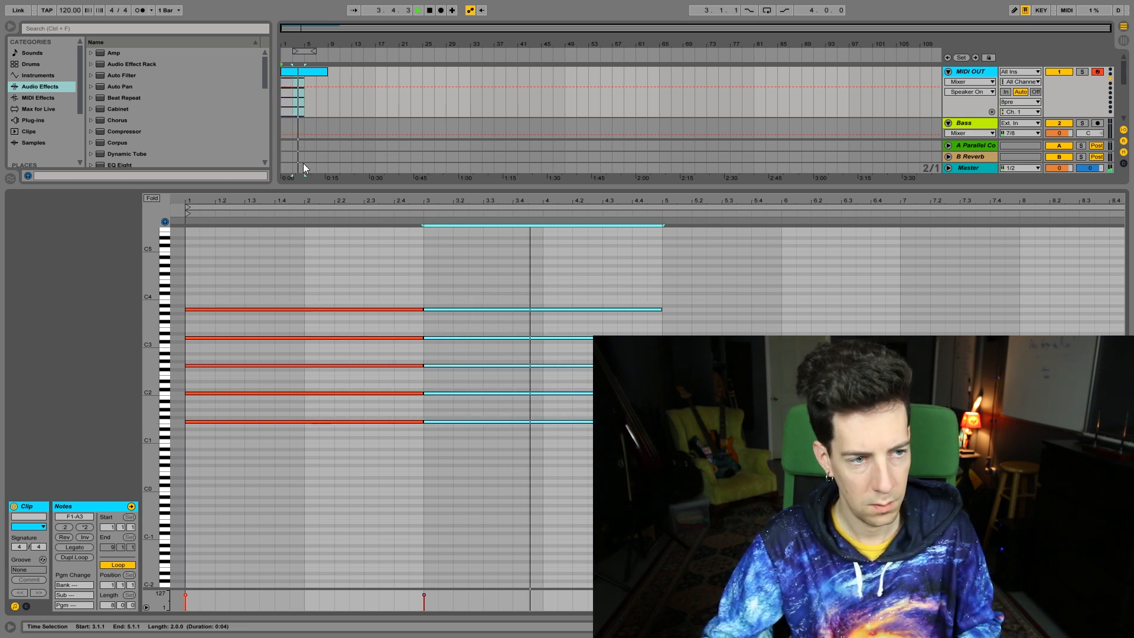
# Set the project tempo to 78 BPM and stop playback
pyautogui.click(66, 12)
pyautogui.write('78')
pyautogui.press('Return')
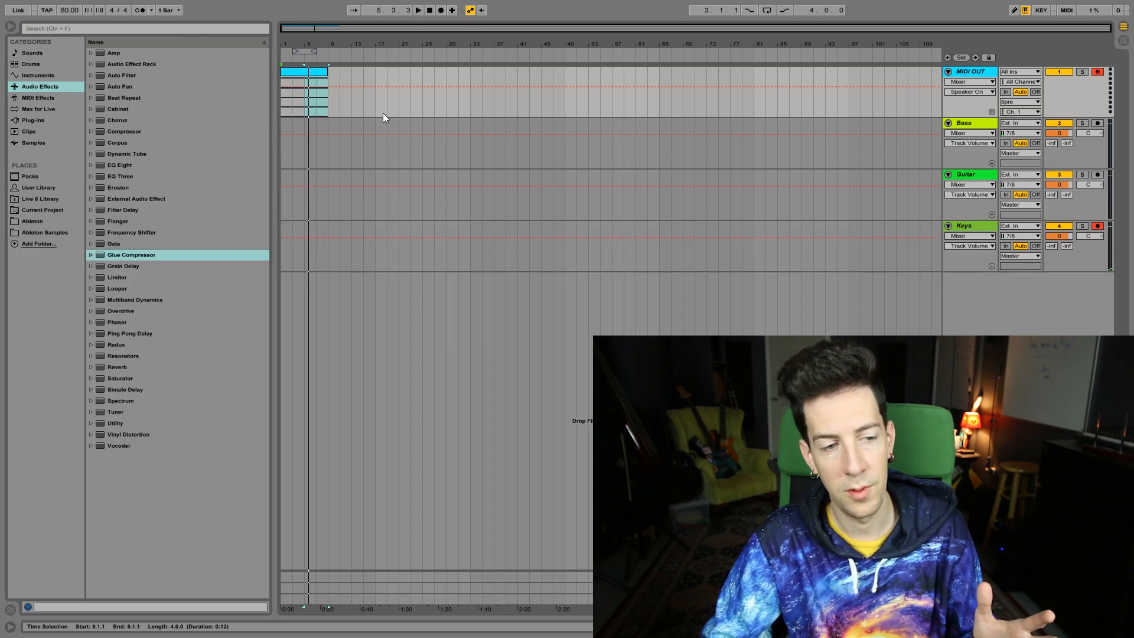
pyautogui.press('space')
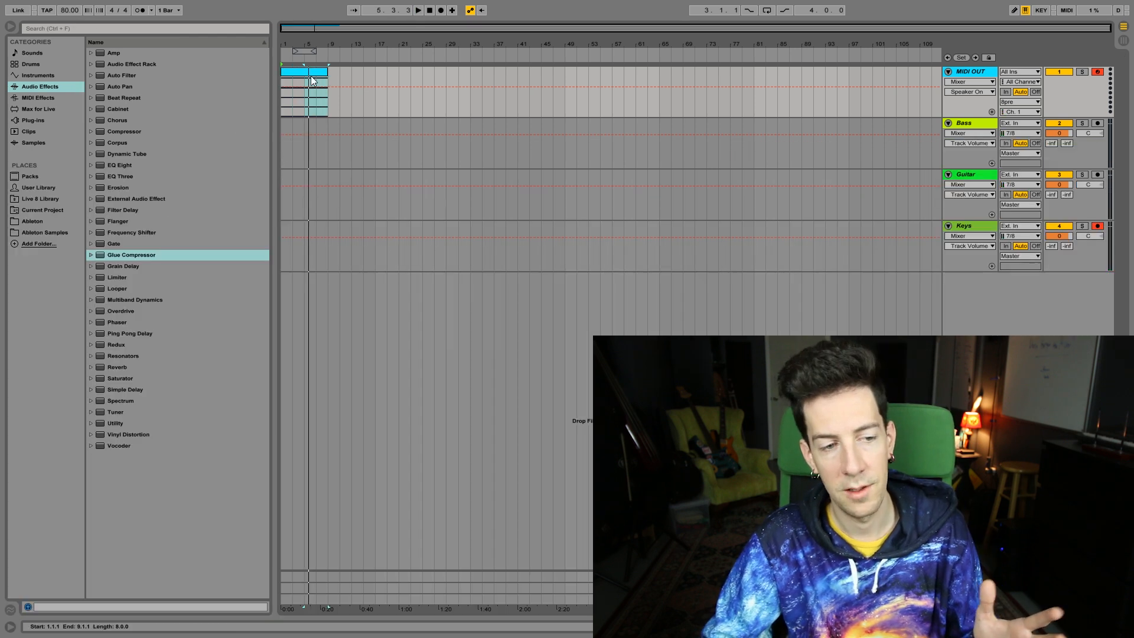
# Duplicate the eight-bar chord clip on the MIDI OUT track directly after the original and audition the copy
pyautogui.click(311, 76)
pyautogui.hotkey('ctrl', 'd')
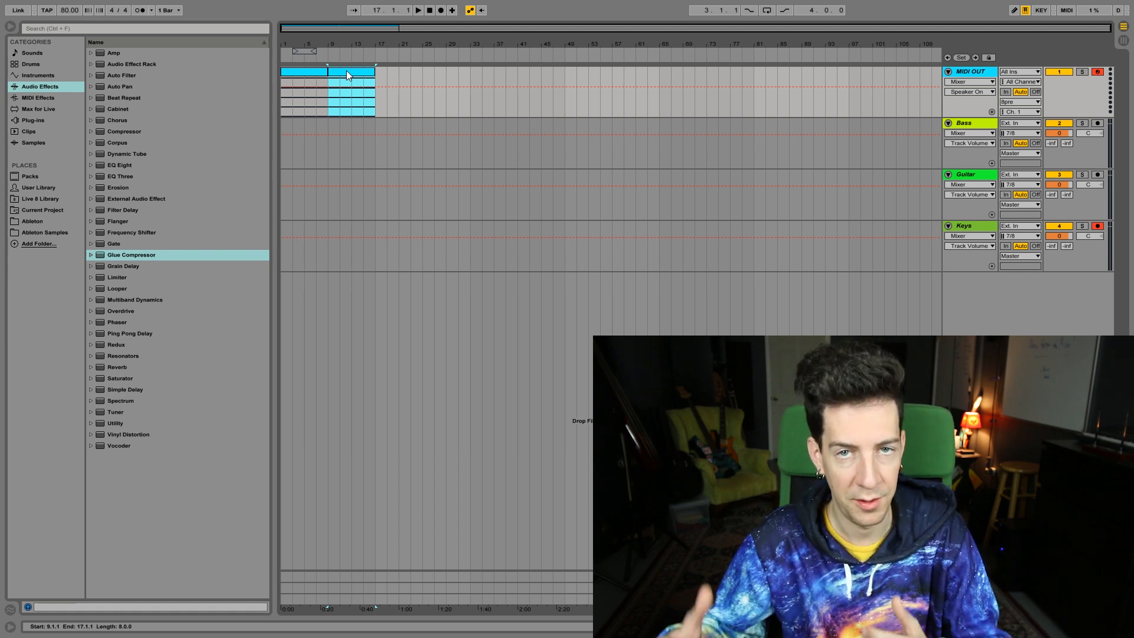
pyautogui.press('space')
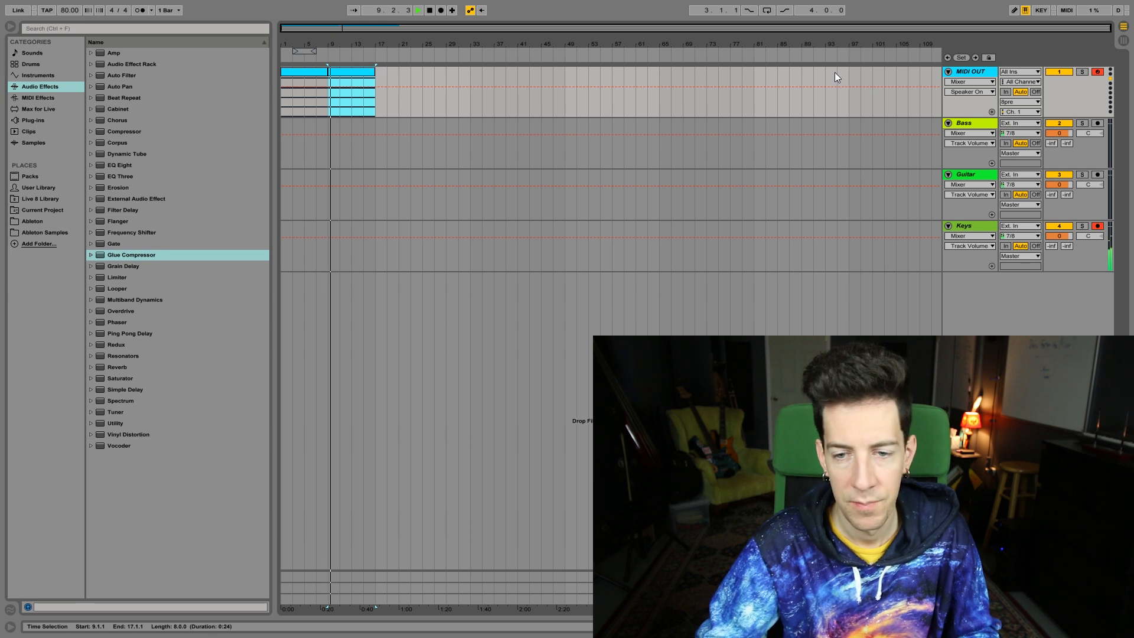
pyautogui.click(967, 236)
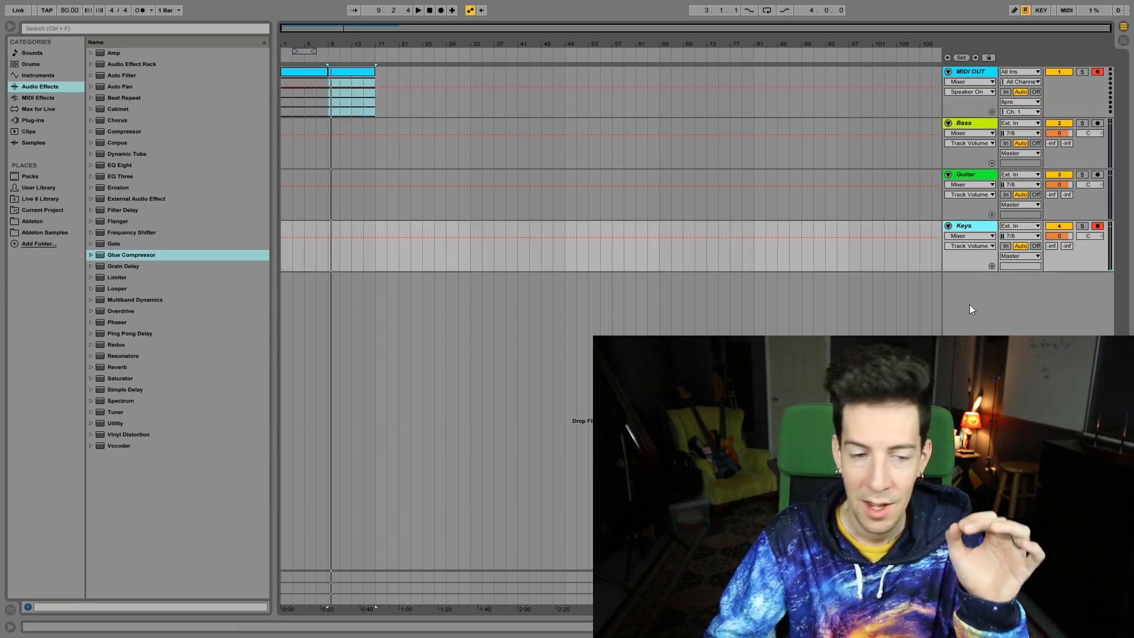
pyautogui.click(368, 79)
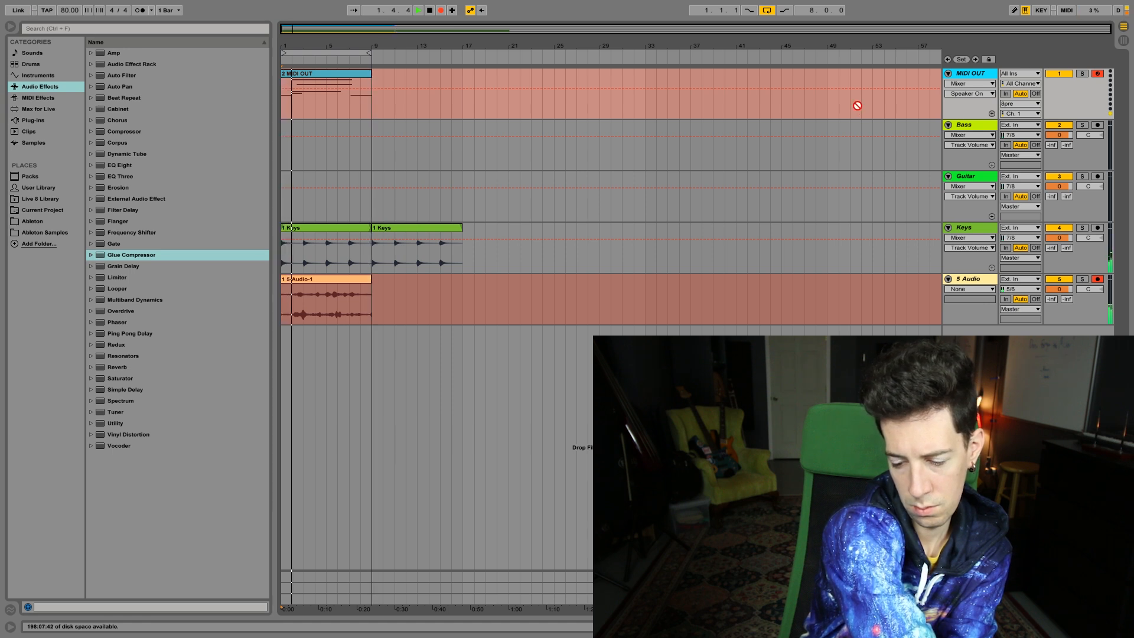
# Stop the recording and adjust where the recorded clip on the 5 Audio track starts
pyautogui.press('space')
pyautogui.moveTo(334, 283); pyautogui.dragTo(564, 278)
pyautogui.click(896, 279)
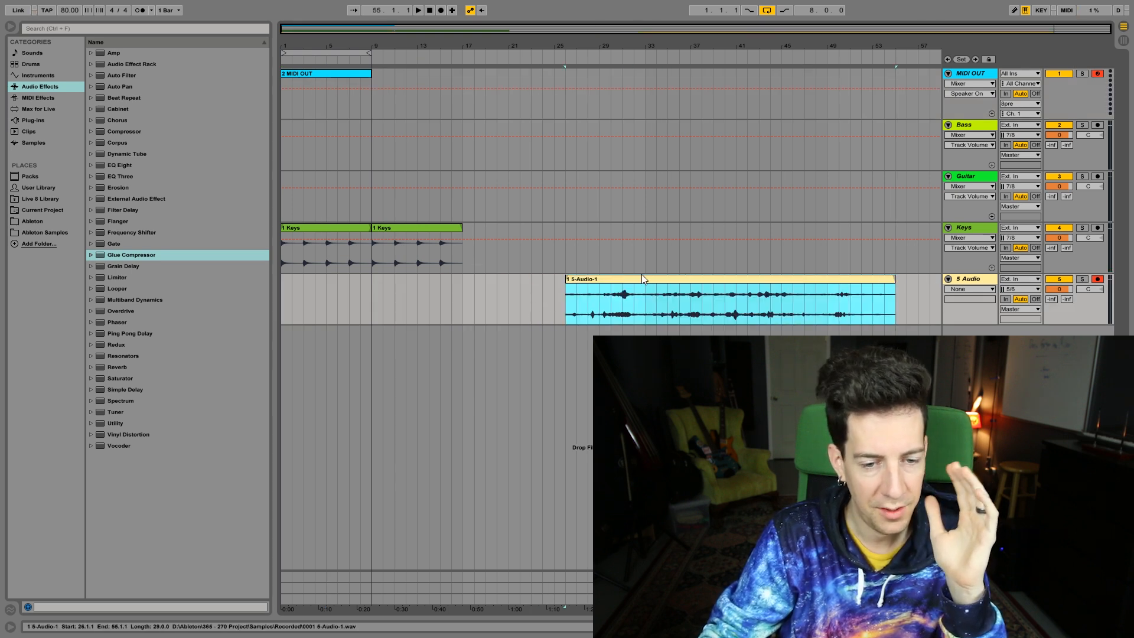
pyautogui.moveTo(566, 280); pyautogui.dragTo(431, 280)
pyautogui.click(416, 275)
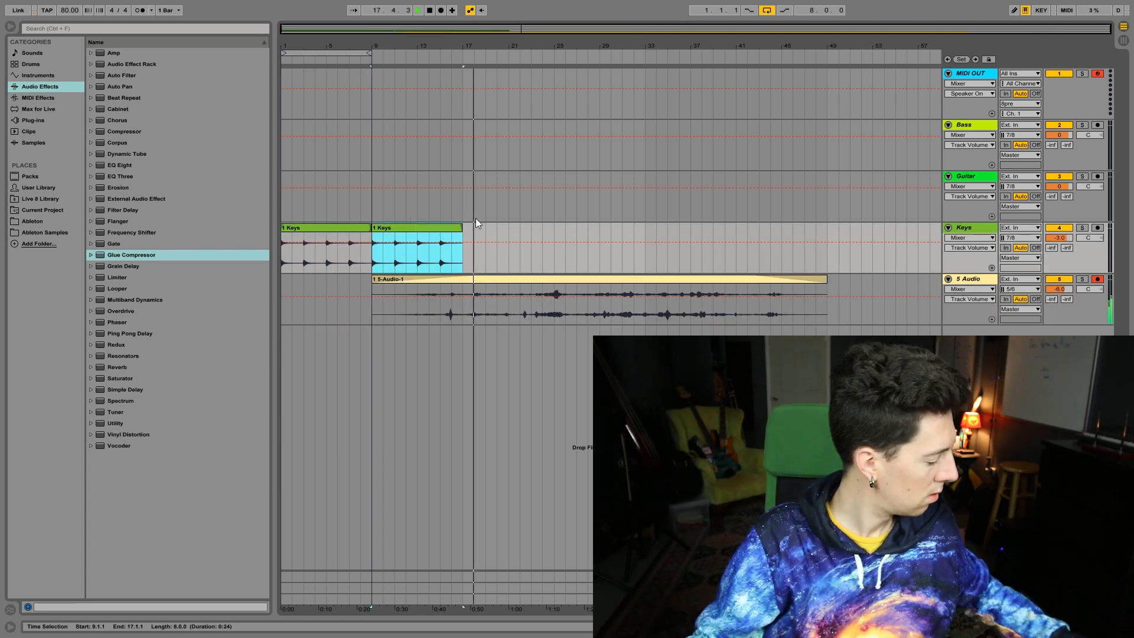
# Duplicate the second Keys clip repeatedly until the Keys track is filled up to bar 49
pyautogui.hotkey('ctrl', 'd')
pyautogui.hotkey('ctrl', 'd')
pyautogui.hotkey('ctrl', 'd')
pyautogui.hotkey('ctrl', 'd')
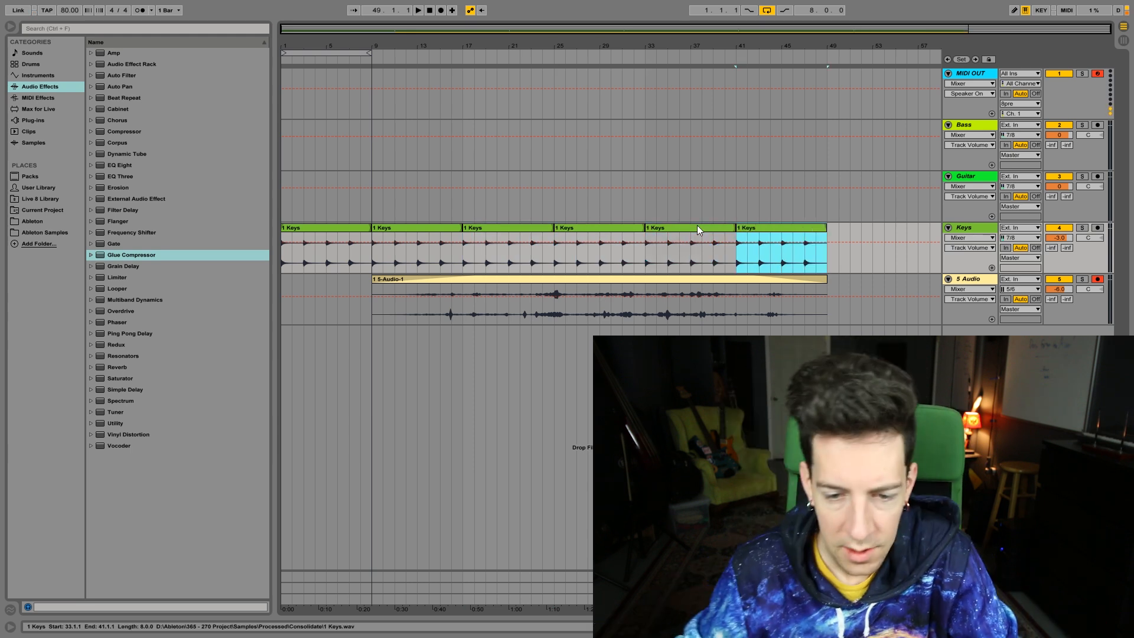
# Insert a new audio track below 5 Audio and start recording
pyautogui.click(982, 282)
pyautogui.hotkey('ctrl', 't')
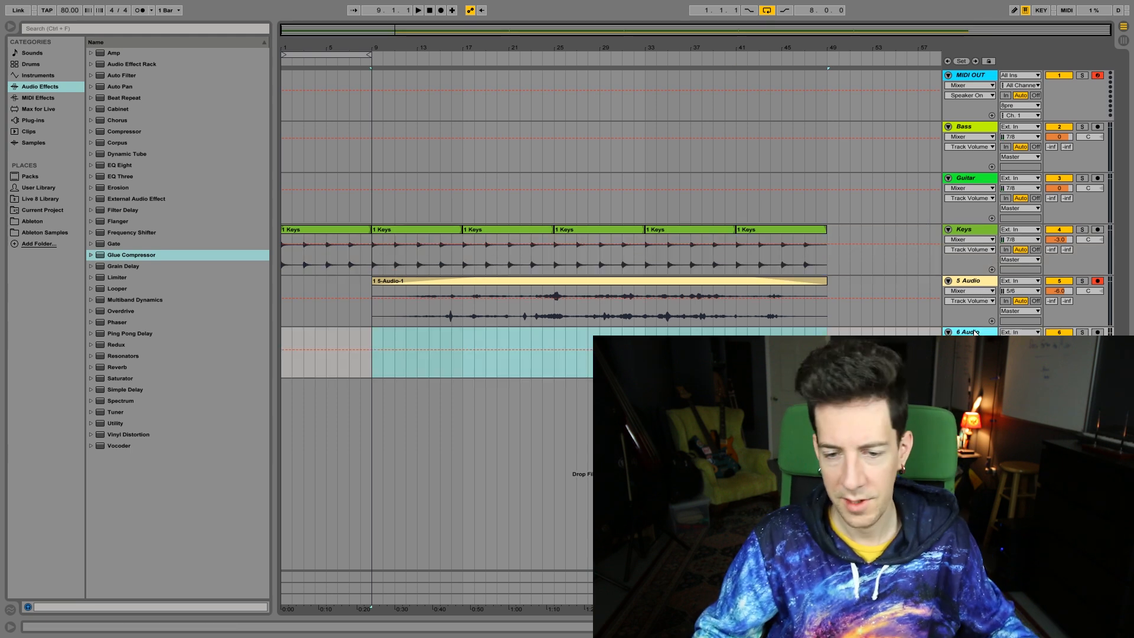
pyautogui.press('F9')
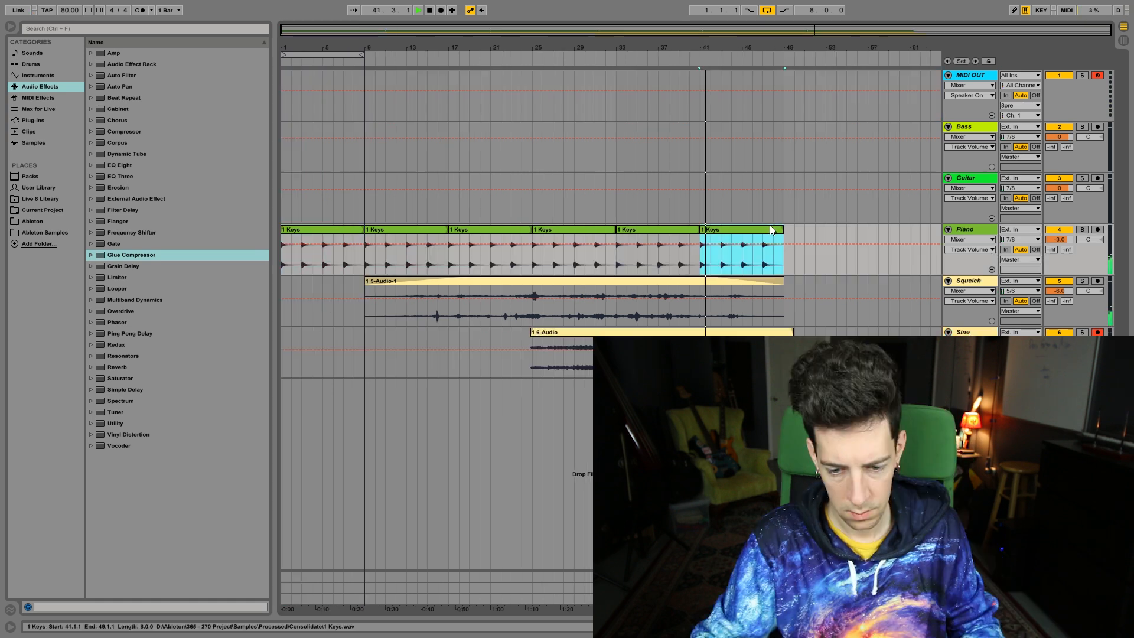
# Duplicate the last Keys clip on the Piano track to bar 57, and move the Sine track's 6-Audio clip to bar 21
pyautogui.hotkey('ctrl', 'd')
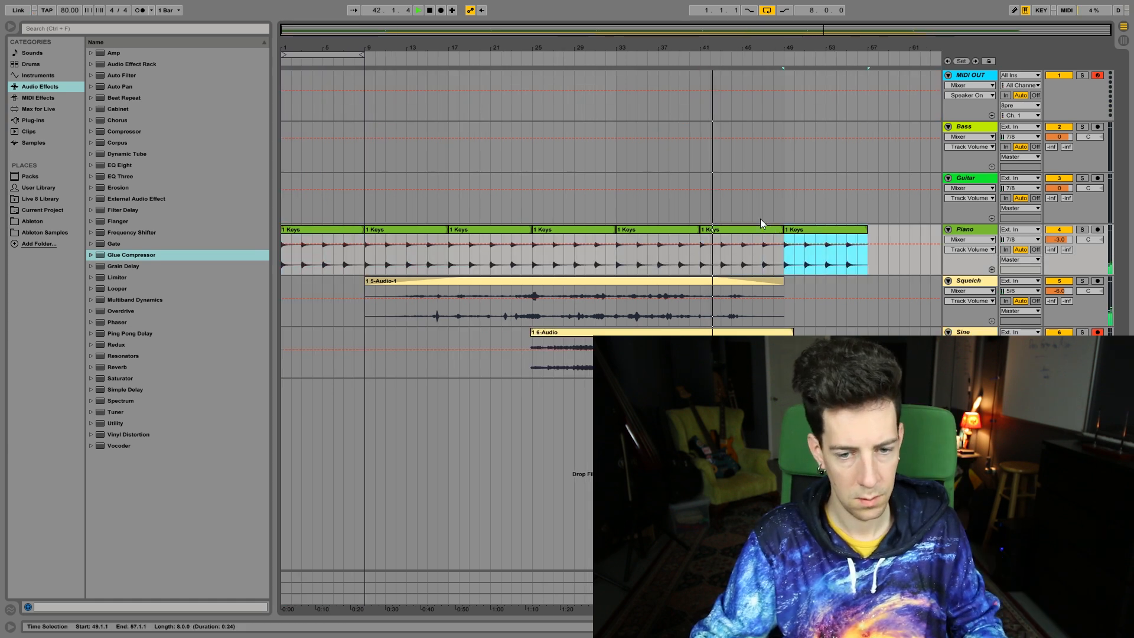
pyautogui.moveTo(739, 333); pyautogui.dragTo(698, 333)
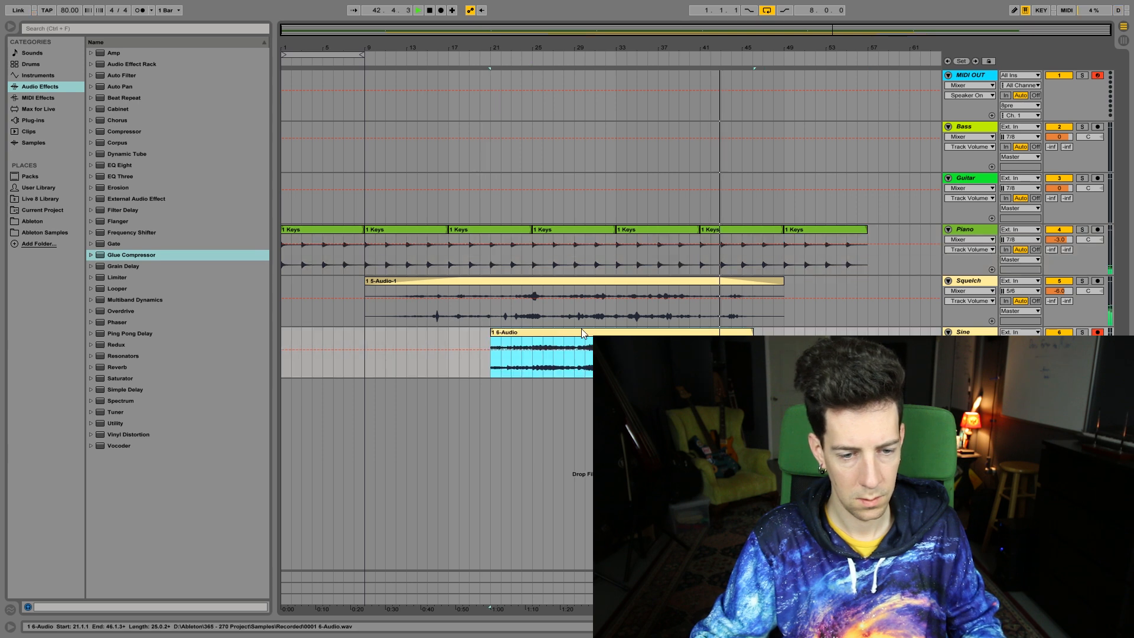
# Move the 6-Audio copy on the track below Sine toward the start of the arrangement and stretch it
pyautogui.click(970, 342)
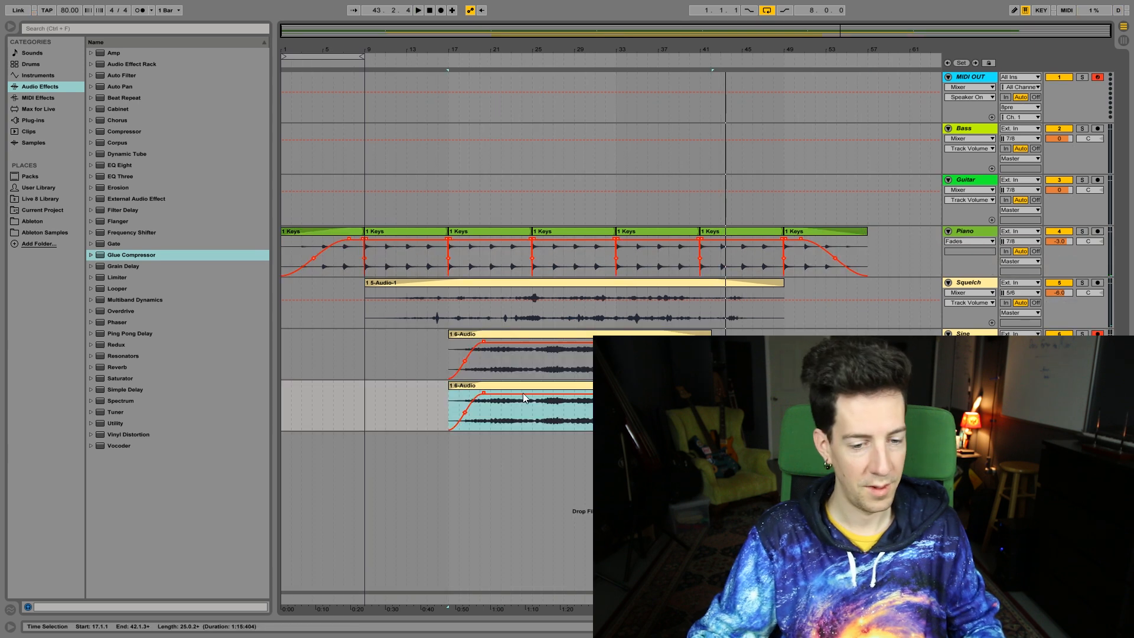
pyautogui.click(529, 392)
pyautogui.moveTo(538, 387); pyautogui.dragTo(370, 391)
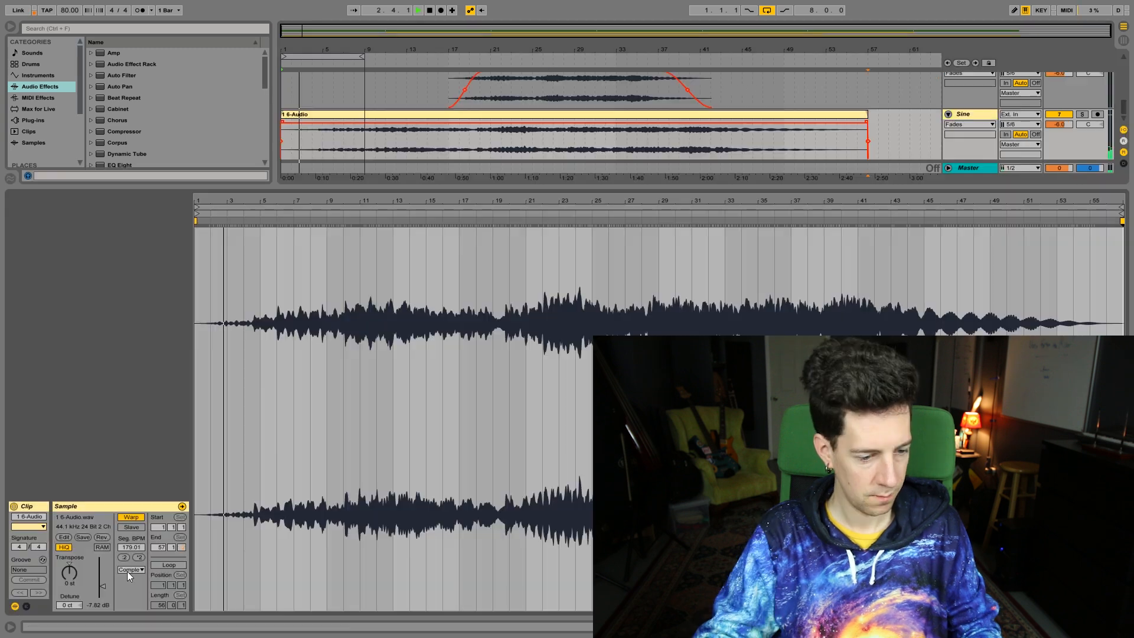
pyautogui.click(132, 589)
pyautogui.click(134, 584)
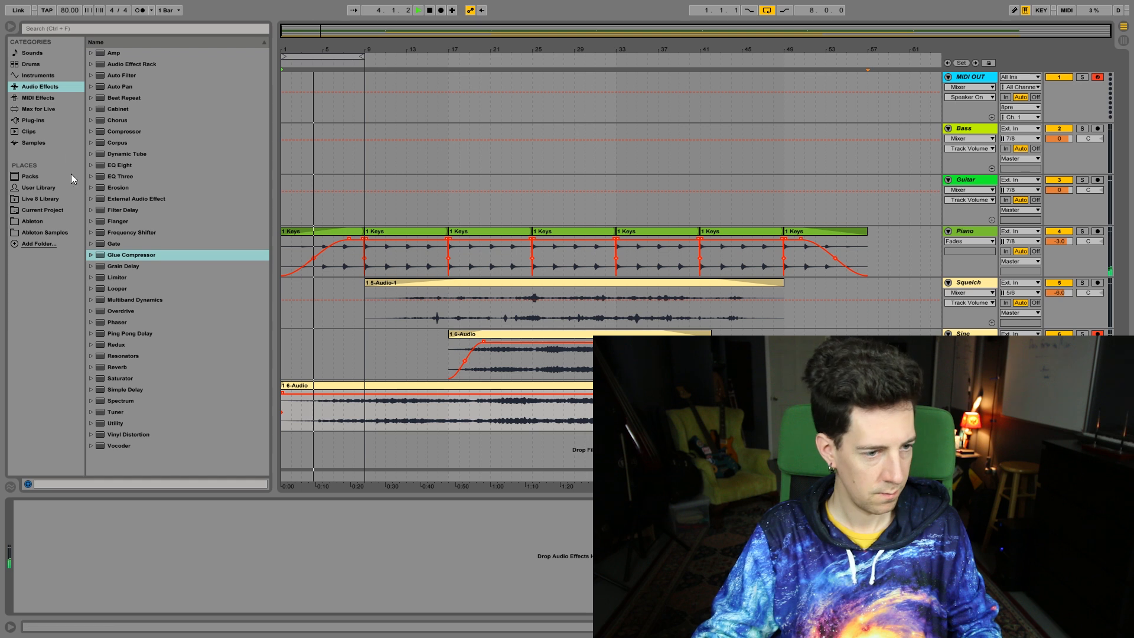
# Load the Six Seconds preset from Reverb's Special folder onto the track below Sine, and add a Utility device after it
pyautogui.click(91, 368)
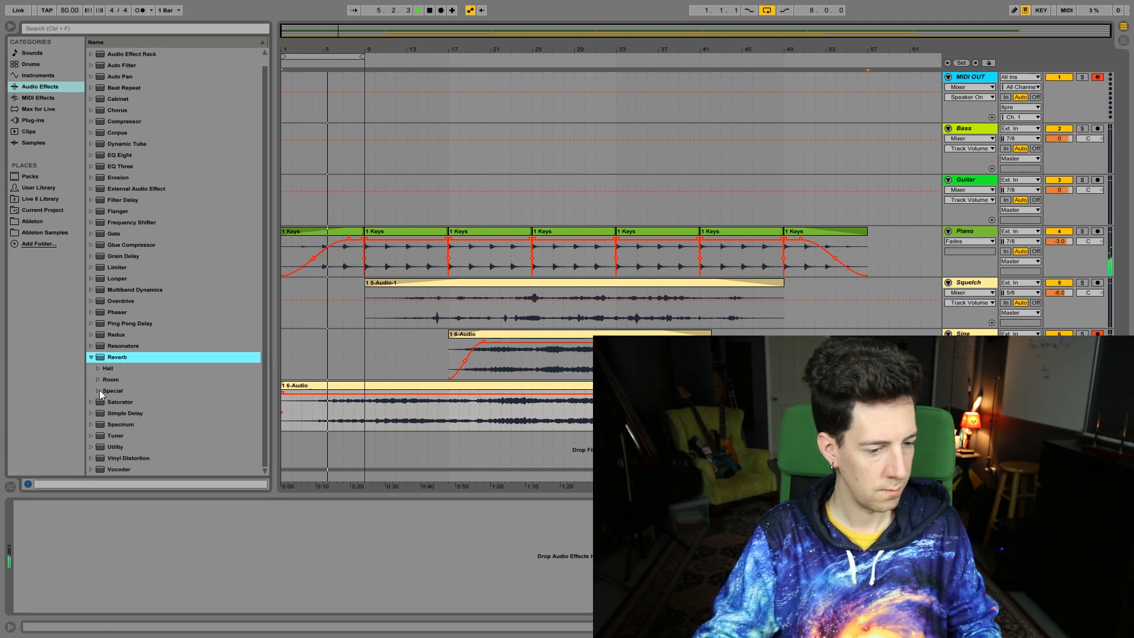
pyautogui.click(98, 391)
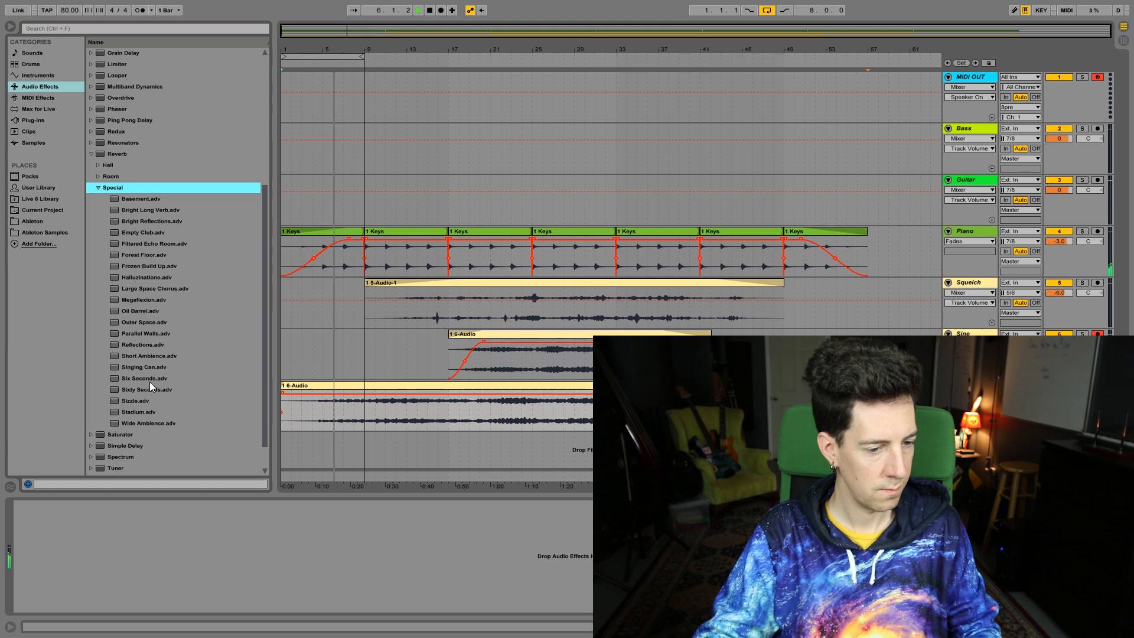
pyautogui.doubleClick(150, 381)
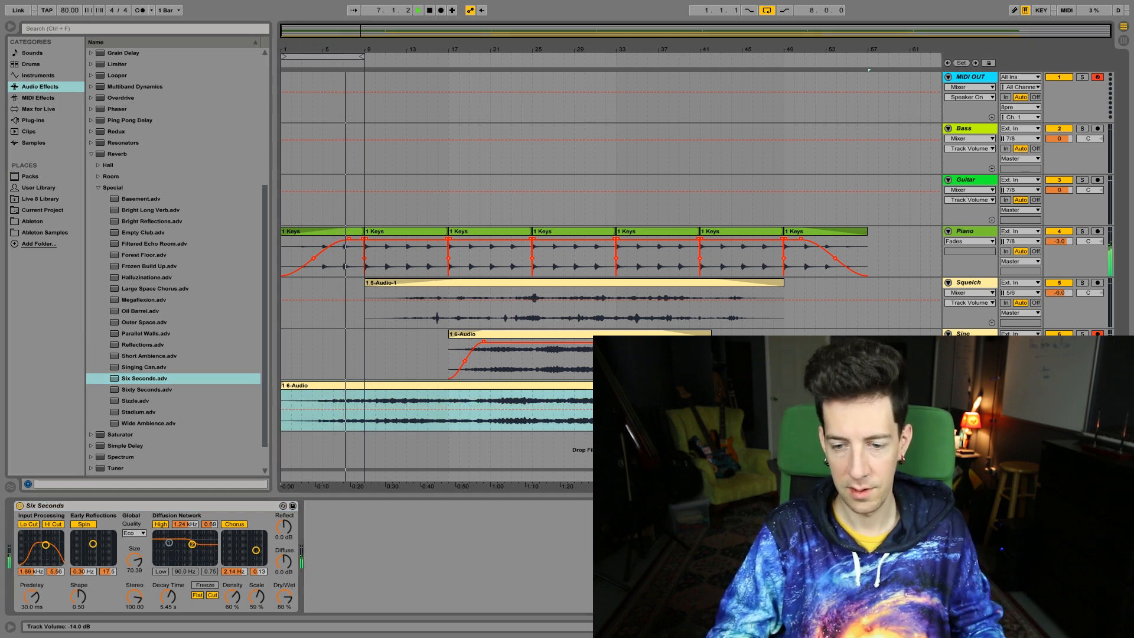
pyautogui.click(91, 154)
pyautogui.moveTo(115, 423); pyautogui.dragTo(420, 564)
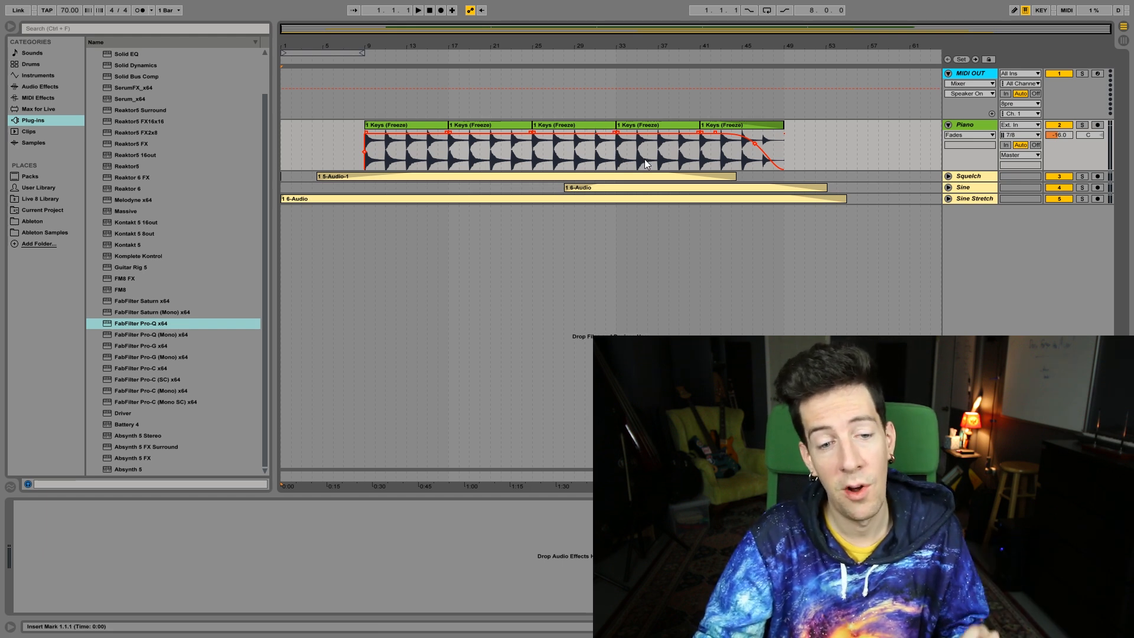
# Audition the frozen Piano track in solo from bar 33, and turn its solo off again
pyautogui.rightClick(644, 159)
pyautogui.press('Escape')
pyautogui.click(616, 145)
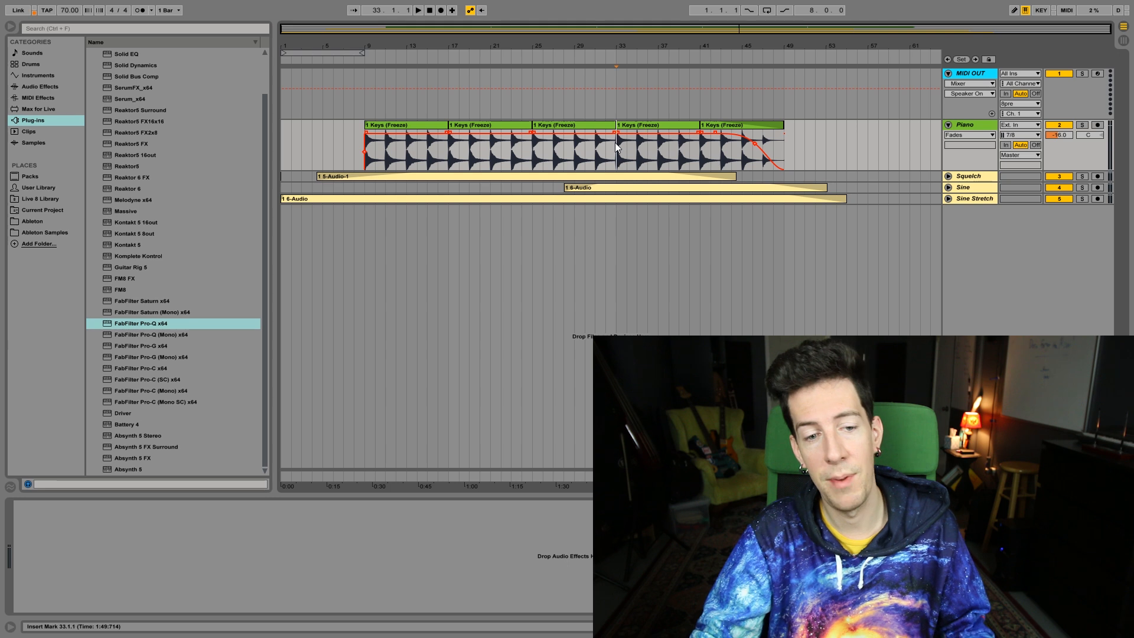
pyautogui.click(1083, 125)
pyautogui.press('space')
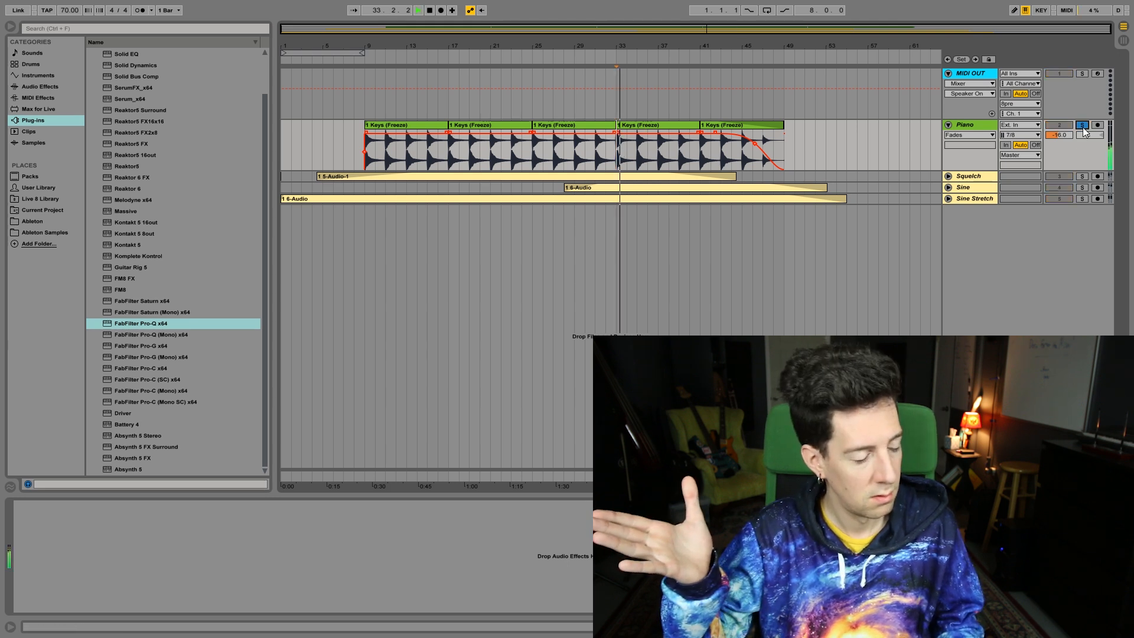
pyautogui.click(1083, 125)
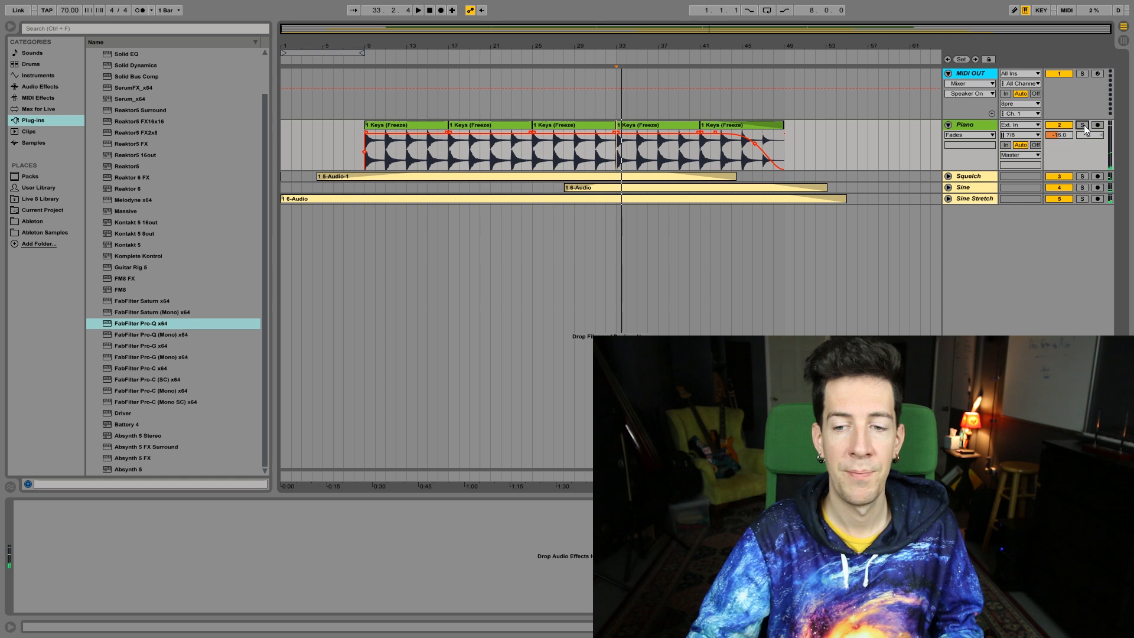
# Unfold the Squelch, Sine and Sine Stretch tracks to review their clips, fades and devices
pyautogui.click(968, 176)
pyautogui.keyDown('shift'); pyautogui.click(970, 200); pyautogui.keyUp('shift')
pyautogui.click(949, 199)
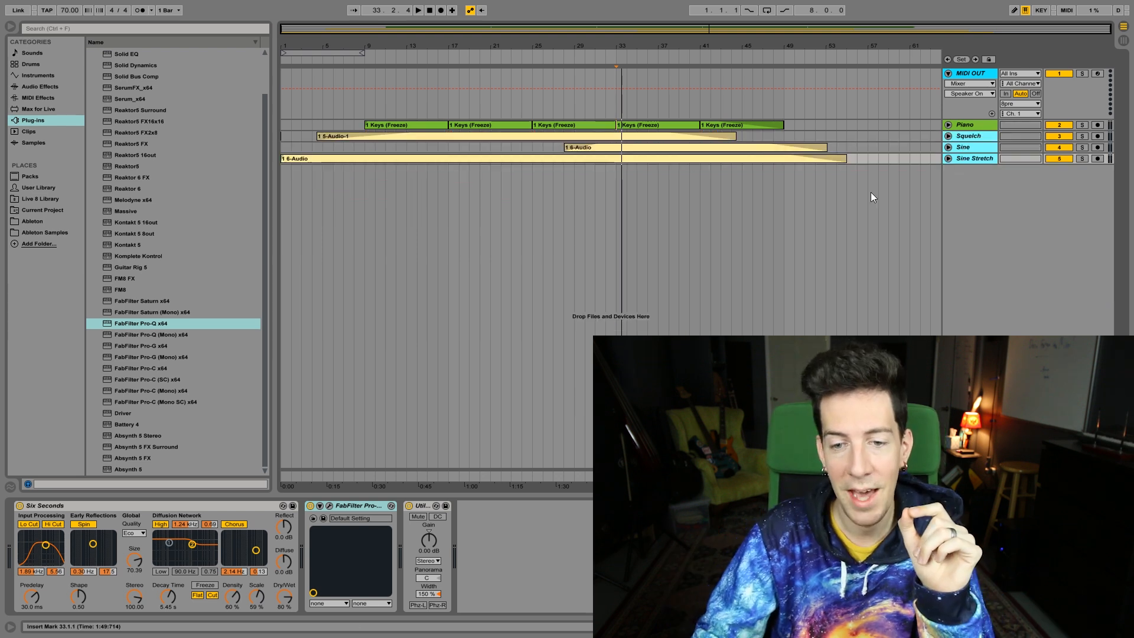
pyautogui.click(888, 148)
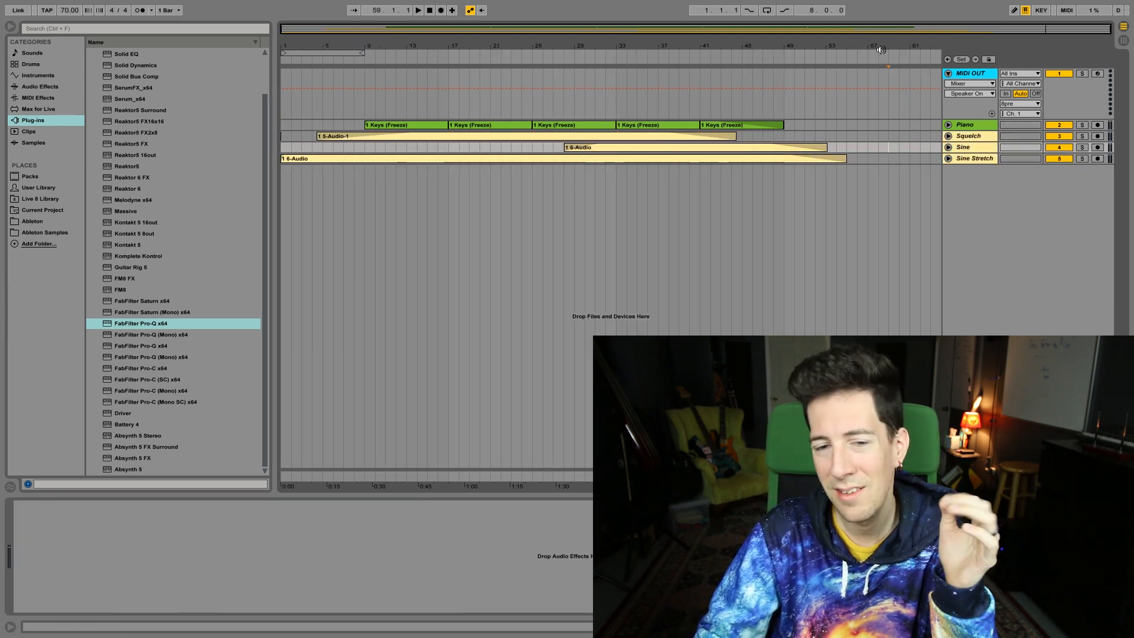
pyautogui.click(869, 102)
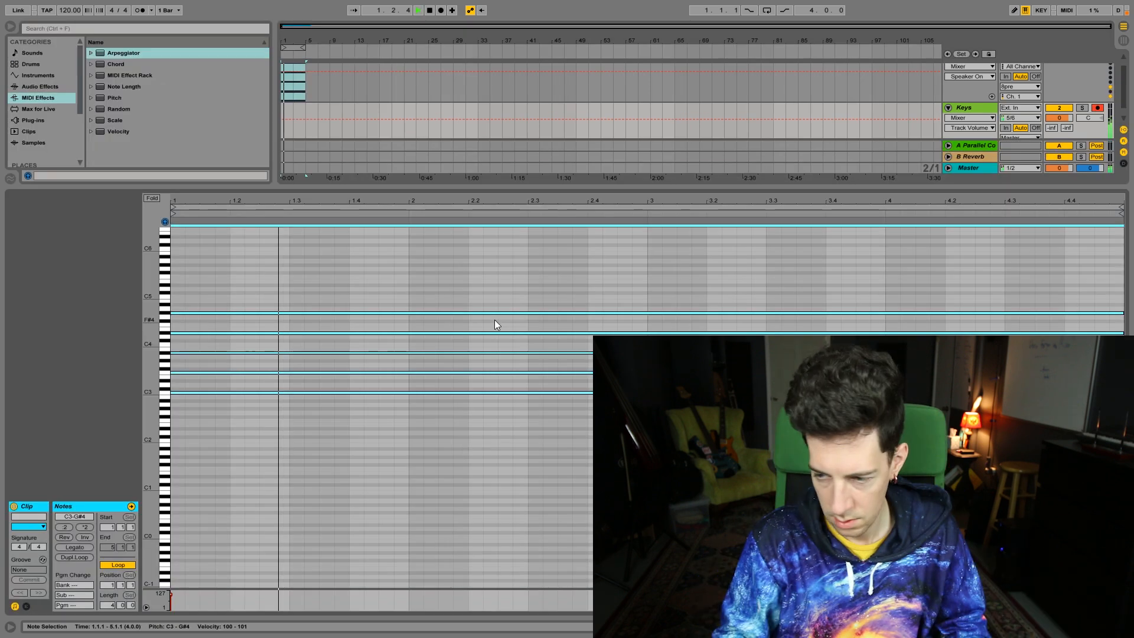
# Revoice the four-bar chord in the MIDI clip by raising F2 to G2 and A#2 to C3, and delete the G#3 note
pyautogui.hotkey('shift', 'Down')
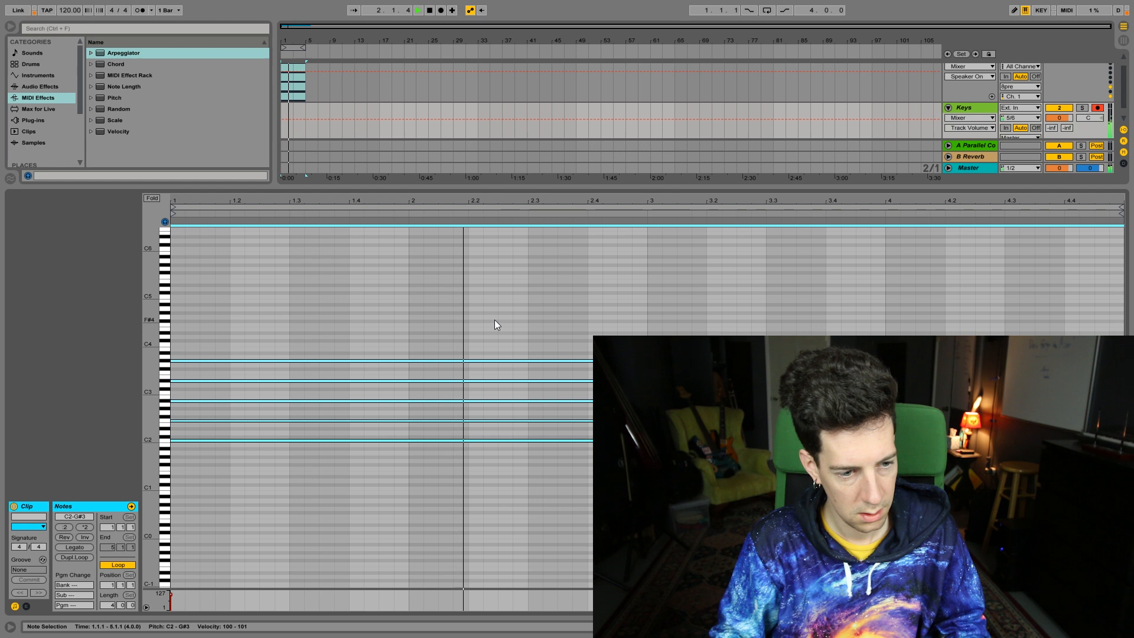
pyautogui.press('space')
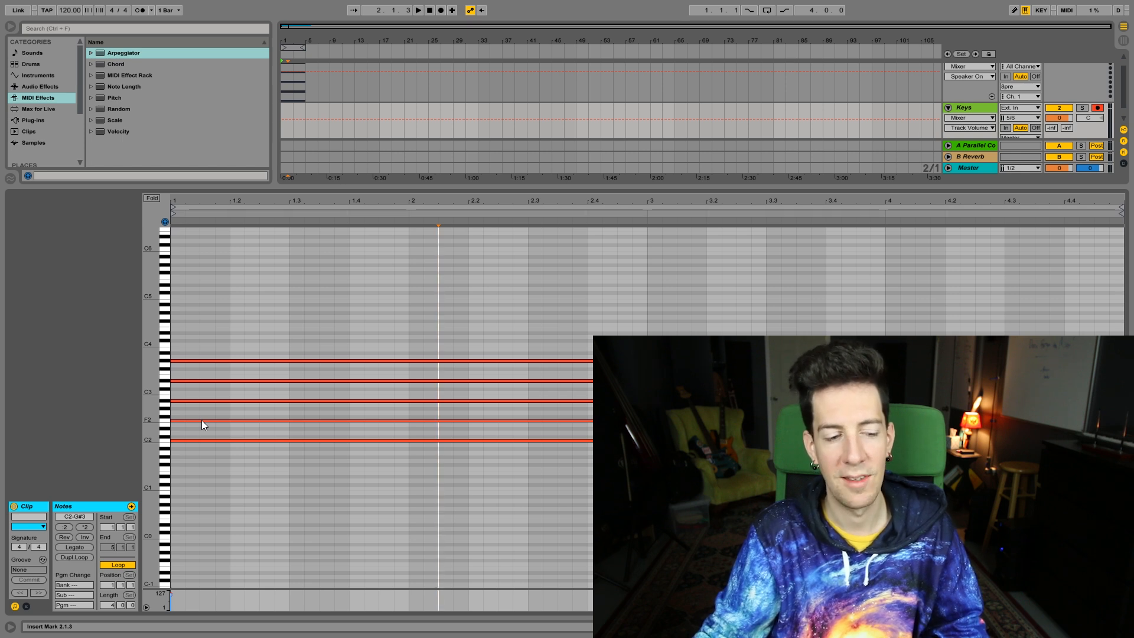
pyautogui.click(205, 420)
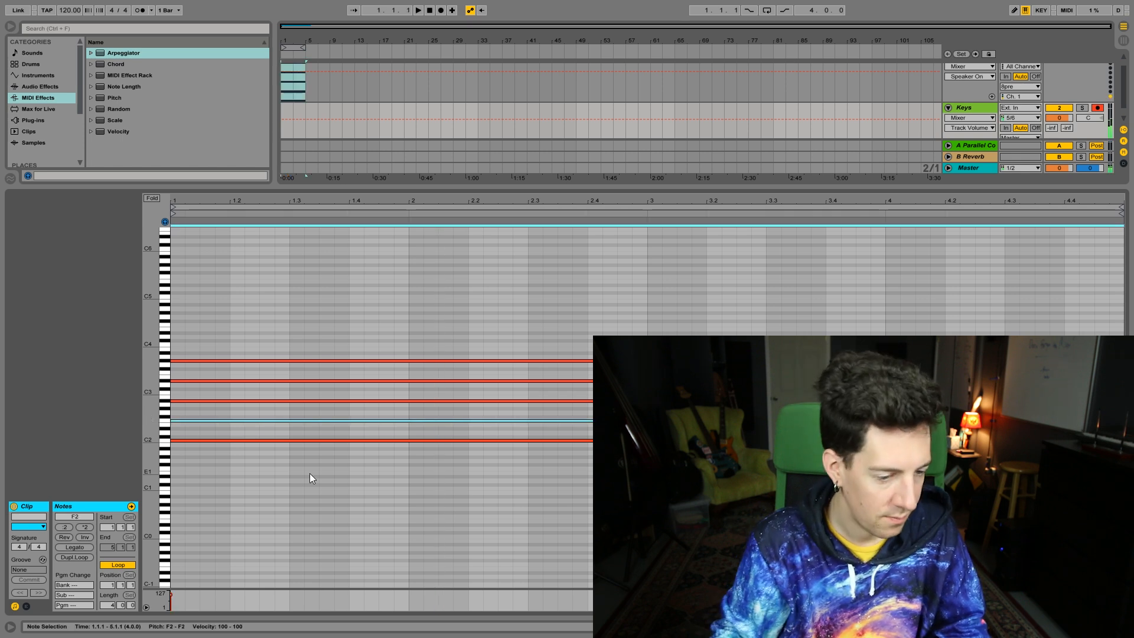
pyautogui.press('Up')
pyautogui.press('Up')
pyautogui.press('Up')
pyautogui.press('Up')
pyautogui.press('Up')
pyautogui.press('Up')
pyautogui.press('Up')
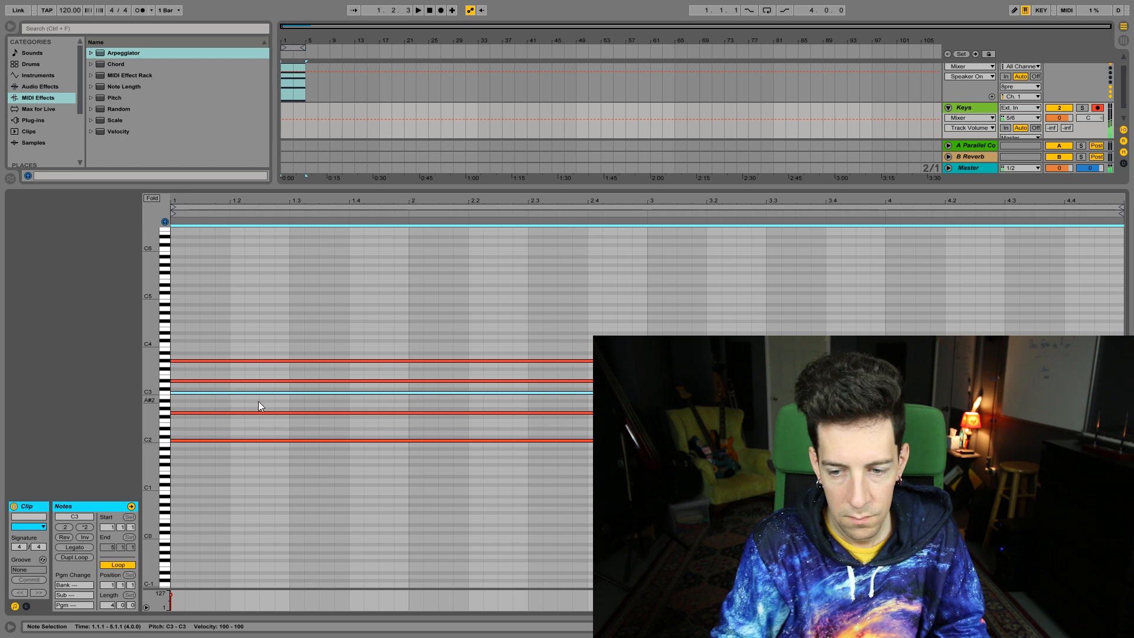
pyautogui.press('space')
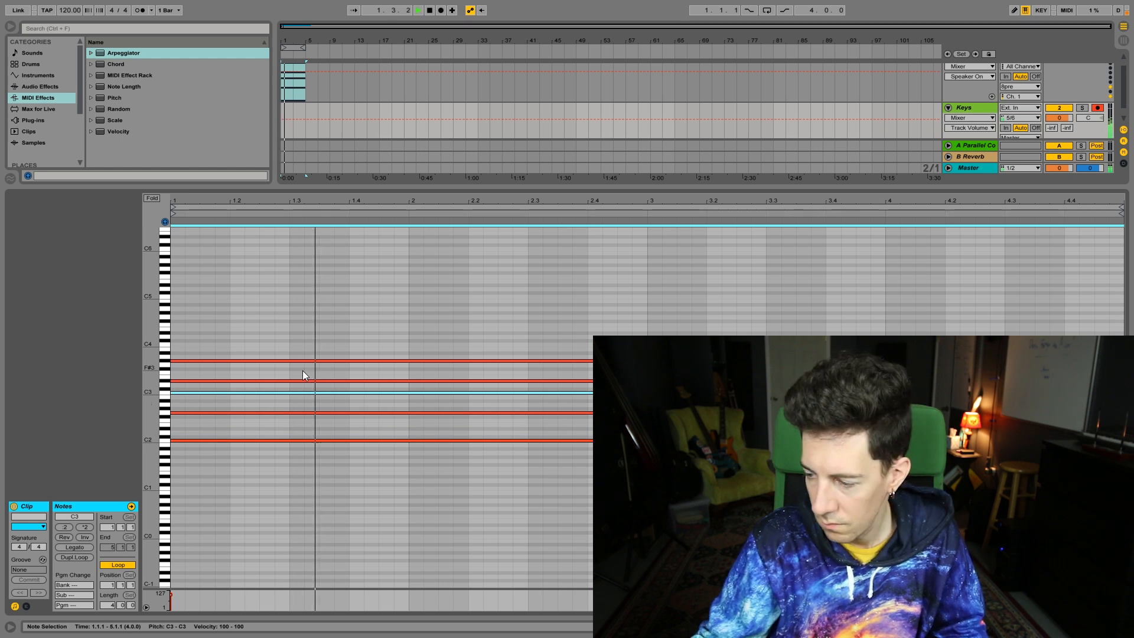
pyautogui.doubleClick(291, 361)
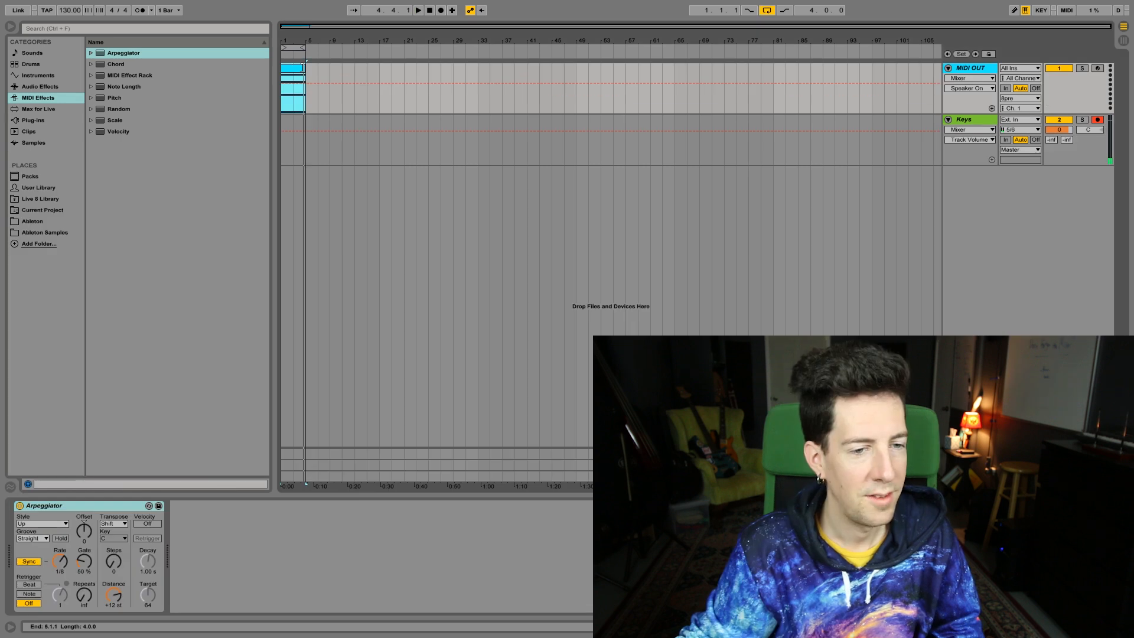
# Set the velocity of the descending bass notes from C2 down to D1 in the 16-bar MIDI clip to 127
pyautogui.moveTo(305, 69)
pyautogui.mouseDown()
pyautogui.moveTo(416, 70)
pyautogui.moveTo(316, 68)
pyautogui.mouseUp()
pyautogui.doubleClick(300, 67)
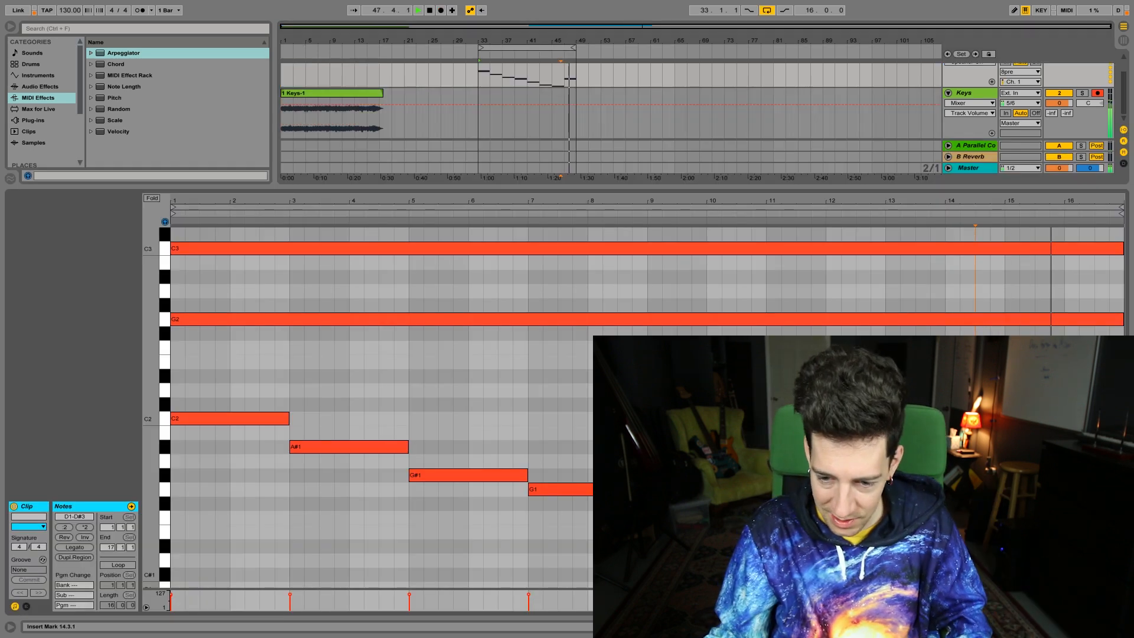
pyautogui.press('space')
pyautogui.moveTo(596, 576); pyautogui.dragTo(277, 413)
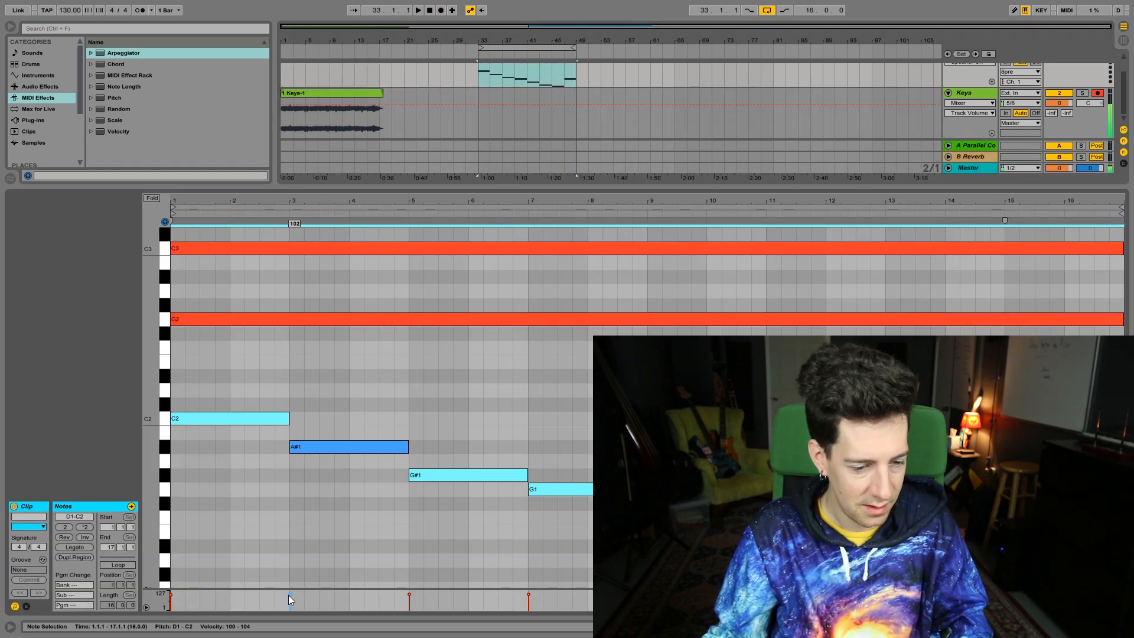
pyautogui.press('space')
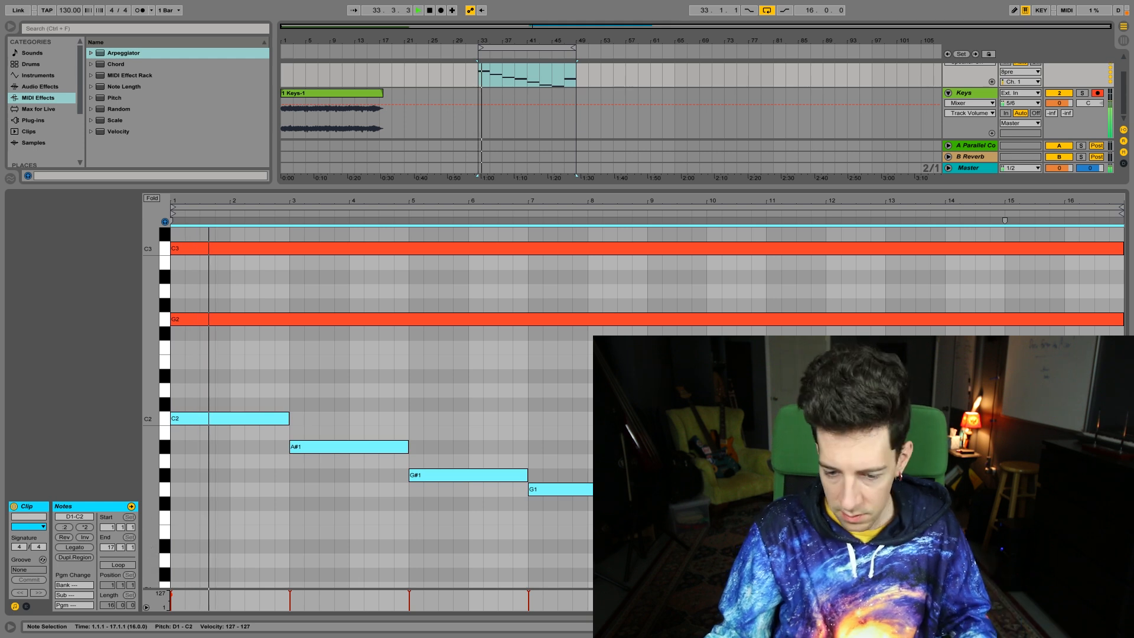
# Record the 16-bar MIDI OUT chord progression as audio on the Keys track, starting at bar 33
pyautogui.hotkey('shift', 'Tab')
pyautogui.press('space')
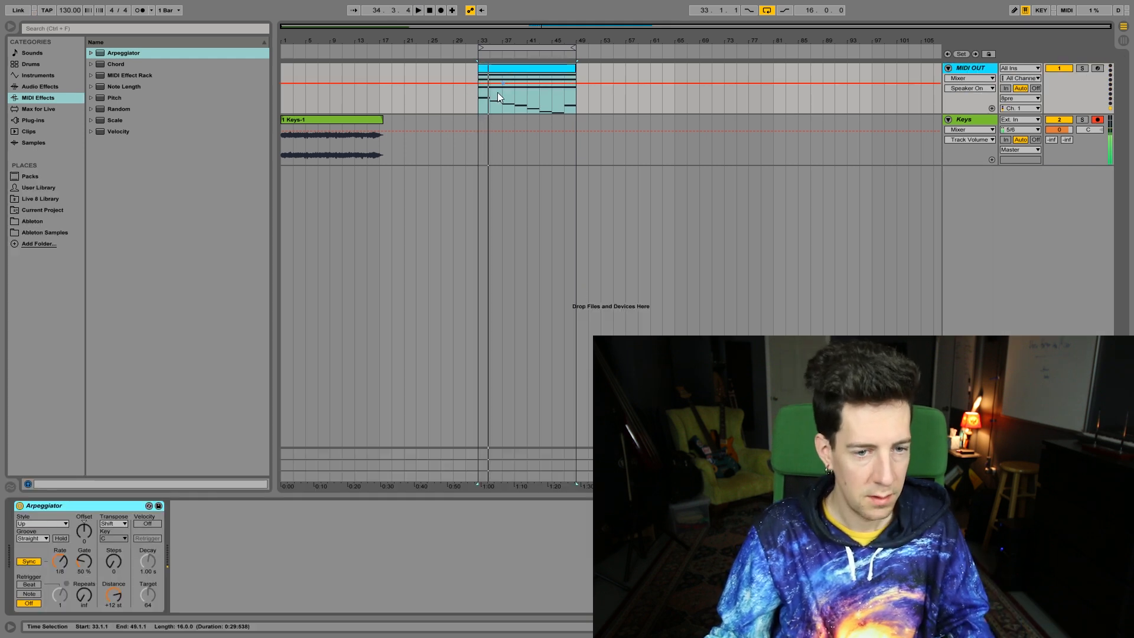
pyautogui.click(476, 131)
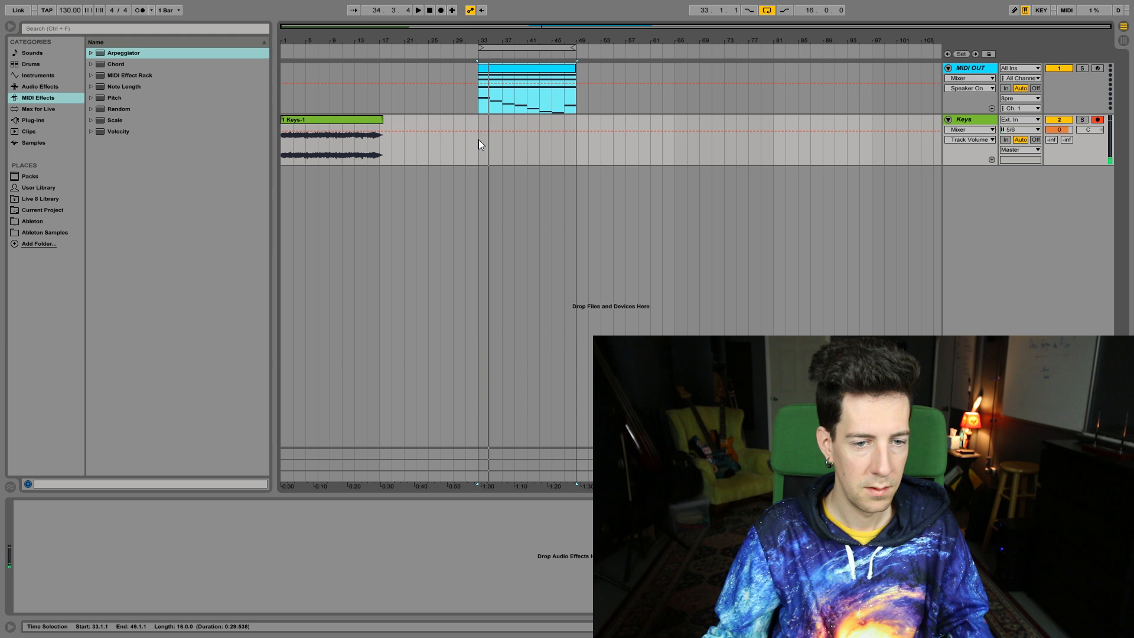
pyautogui.click(478, 140)
pyautogui.press('F9')
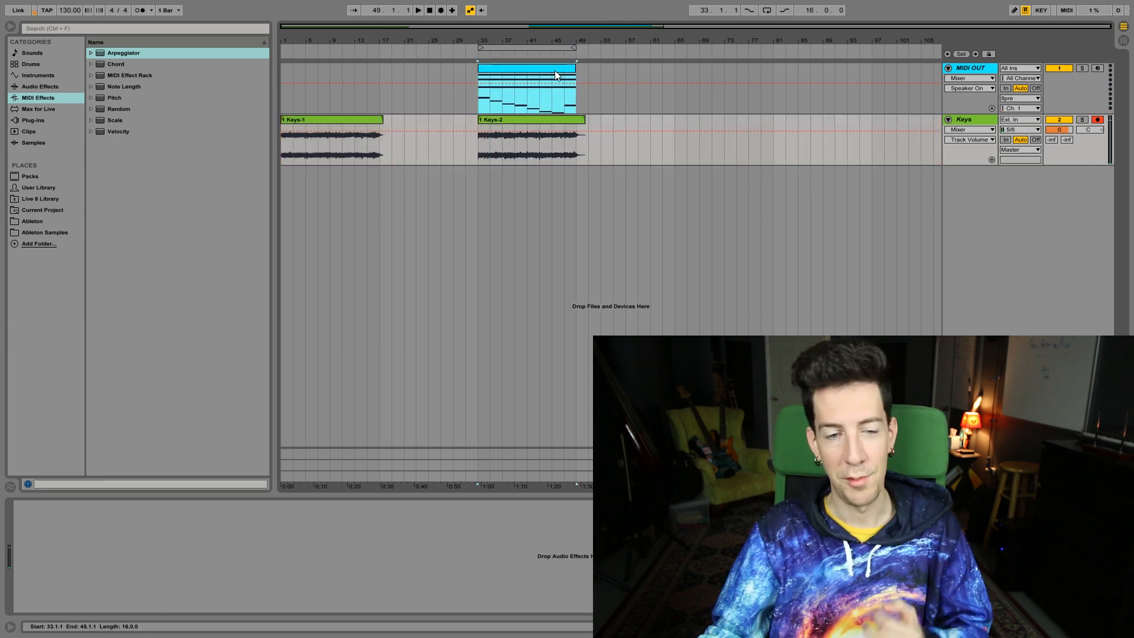
# Delete the MIDI clip at bar 33 from the MIDI OUT track and turn off its Arpeggiator
pyautogui.click(555, 76)
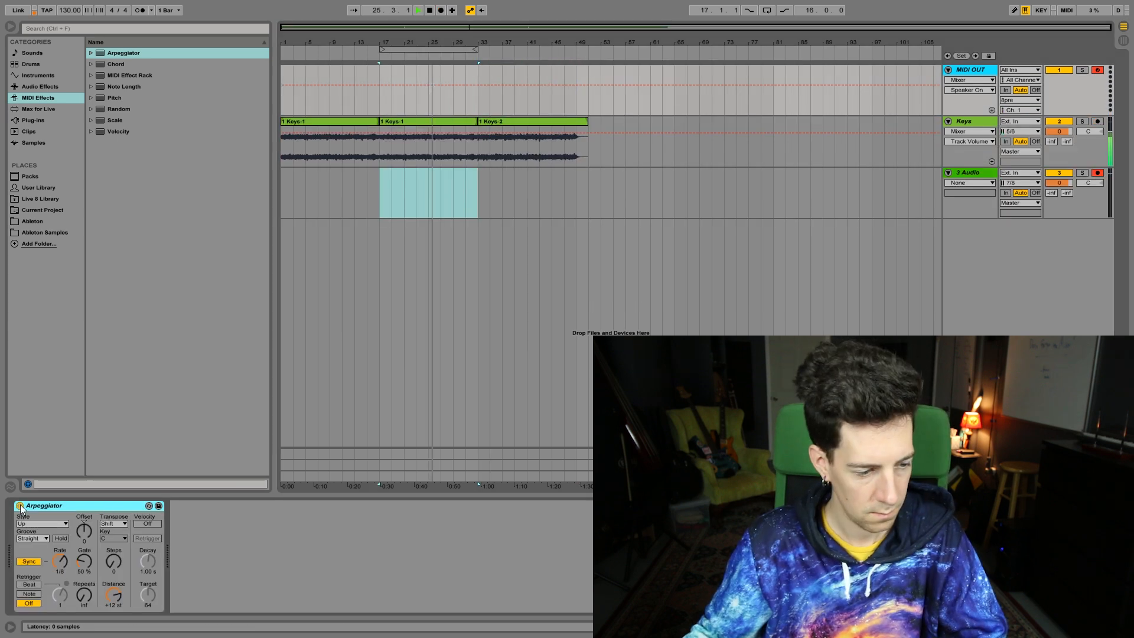
pyautogui.click(20, 506)
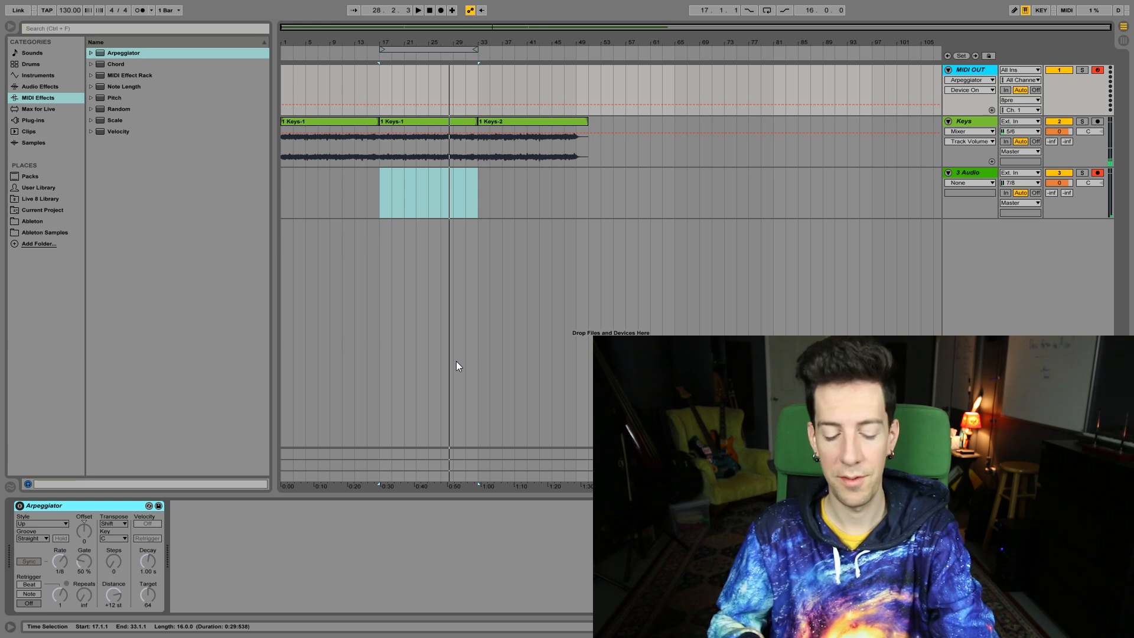
pyautogui.press('space')
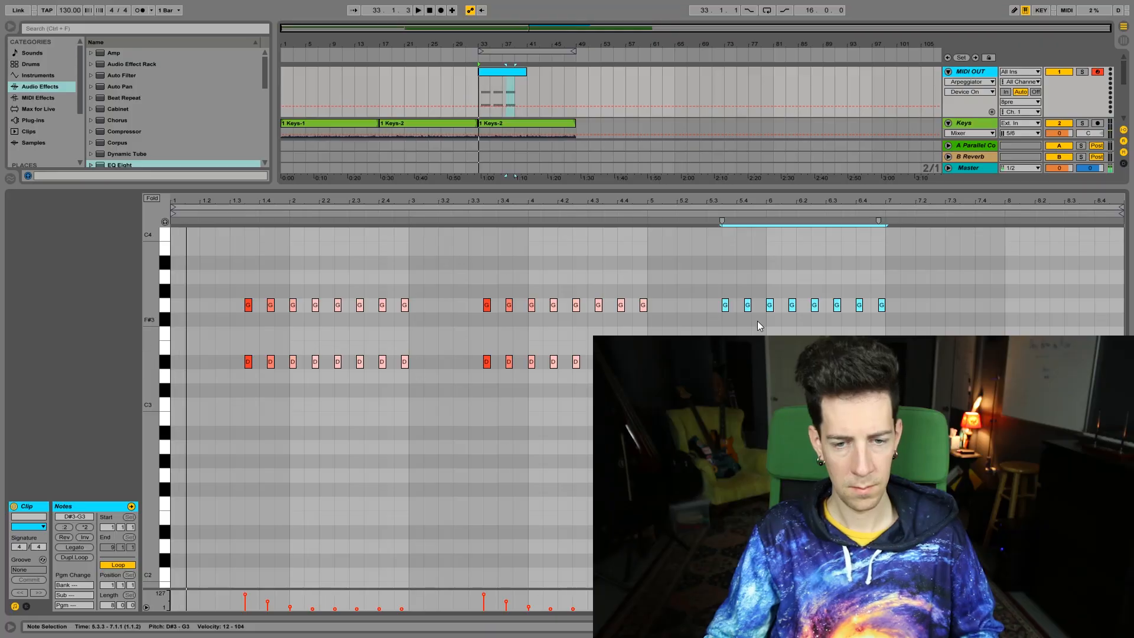
# Duplicate the last group of fading echo notes, move the copy to 7.3.3 and lower its top note to F3
pyautogui.hotkey('ctrl', 'd')
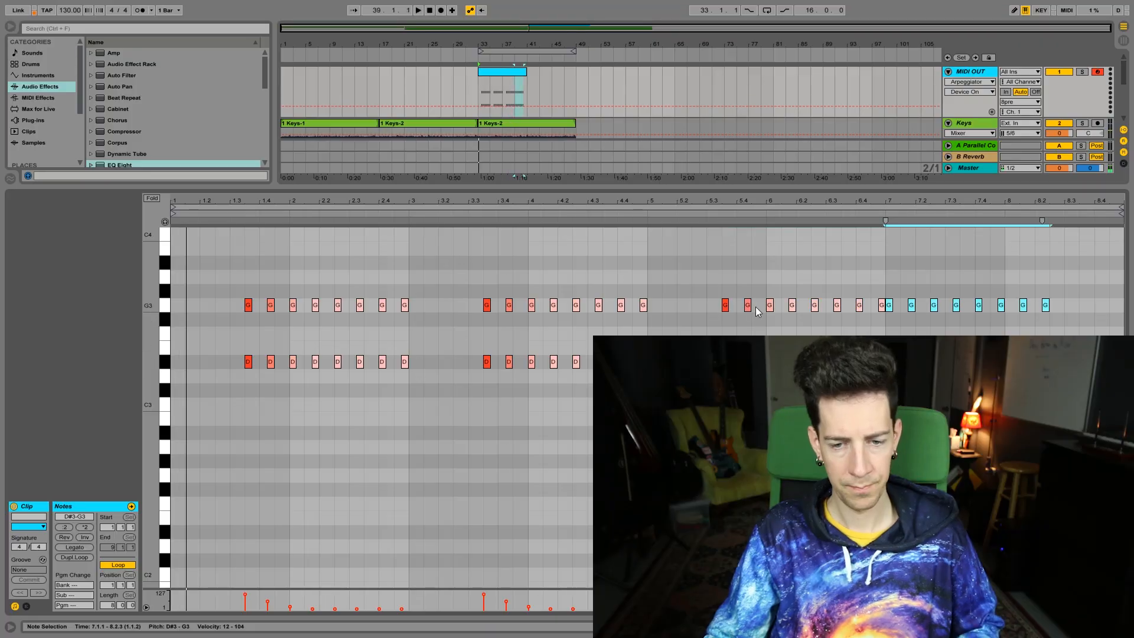
pyautogui.press('Right')
pyautogui.press('Right')
pyautogui.press('Right')
pyautogui.press('Right')
pyautogui.press('Right')
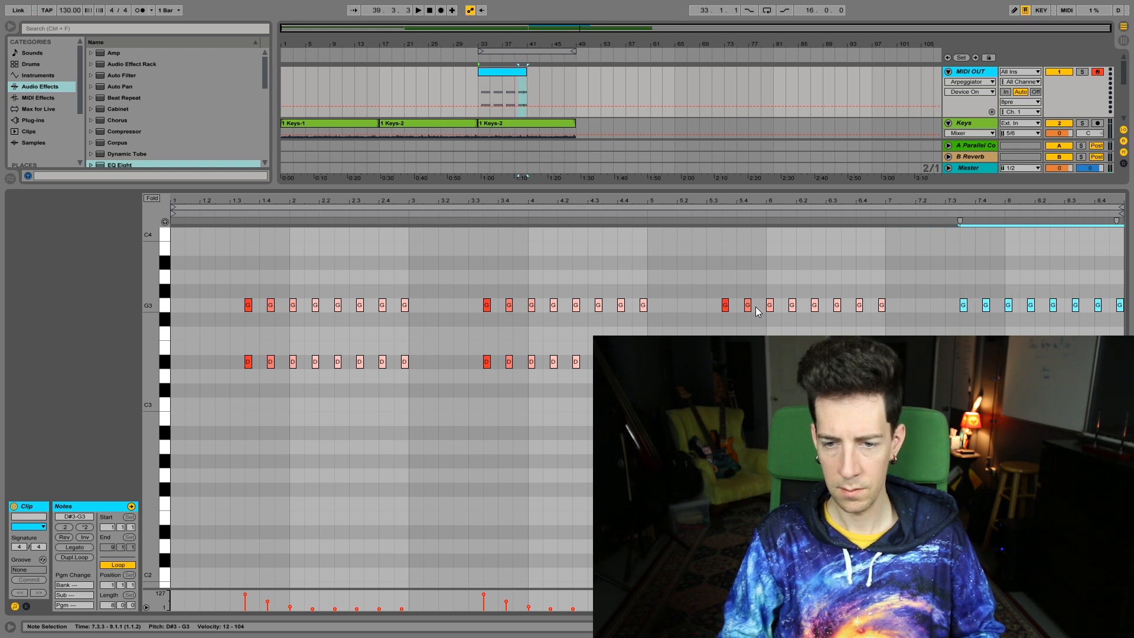
pyautogui.press('Down')
pyautogui.click(949, 271)
pyautogui.press('space')
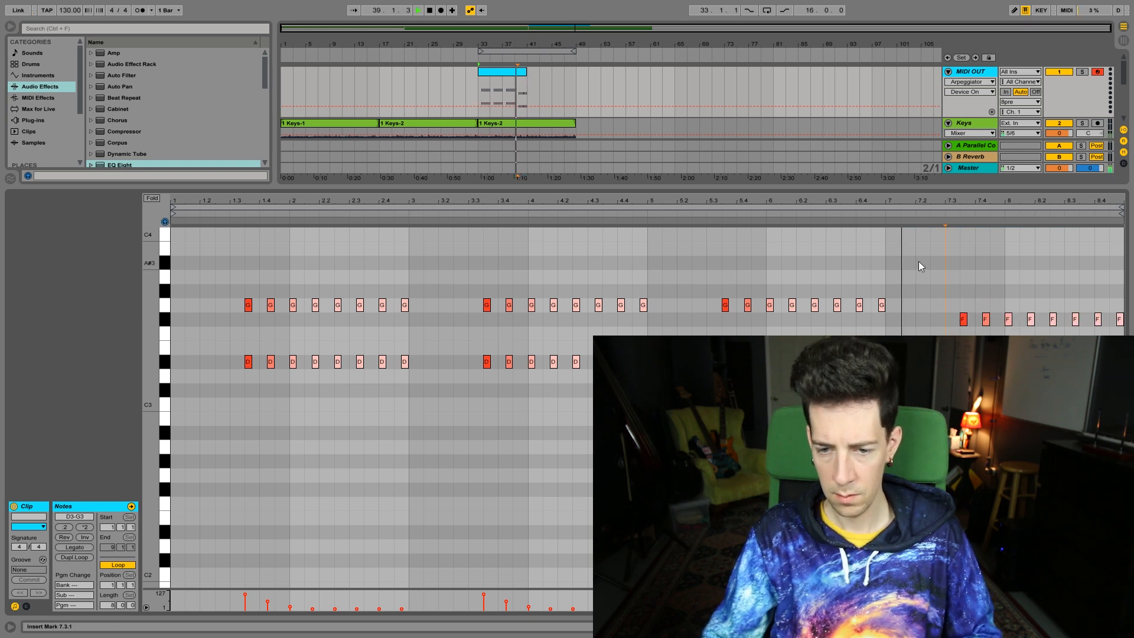
pyautogui.press('space')
pyautogui.moveTo(944, 283); pyautogui.dragTo(1128, 335)
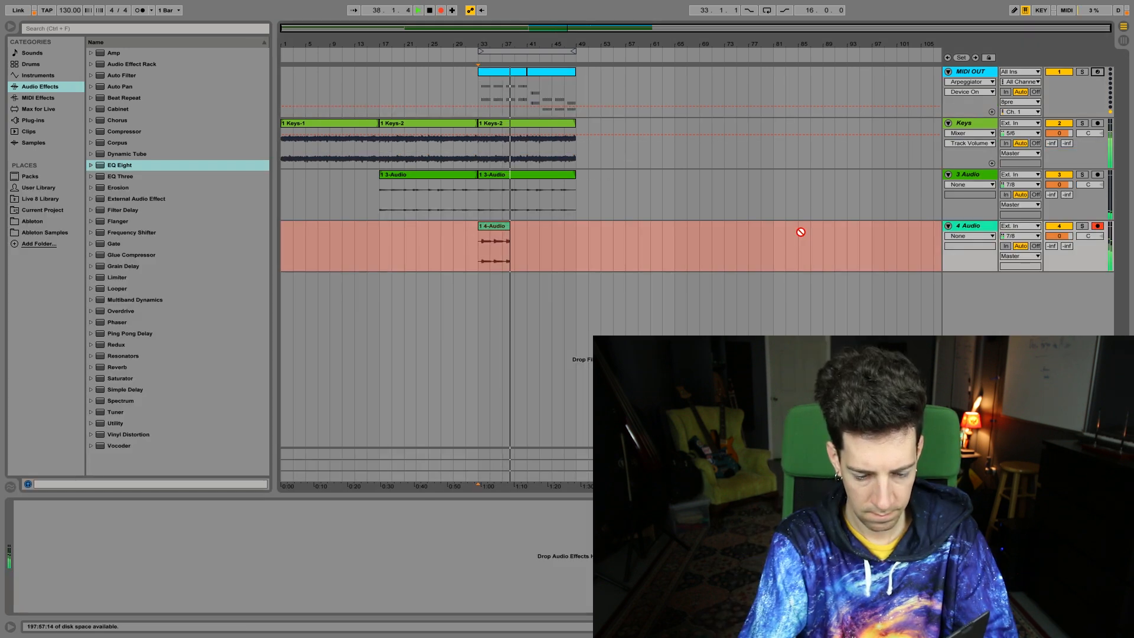
# Stop the recording on the 4 Audio track and disarm the track
pyautogui.press('space')
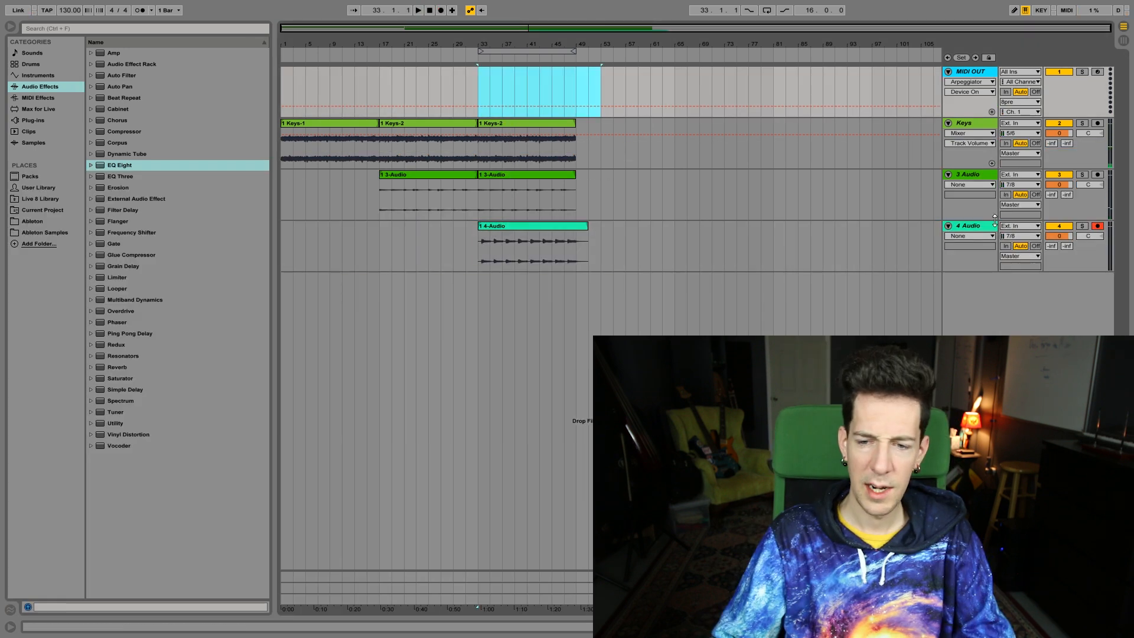
pyautogui.click(1097, 227)
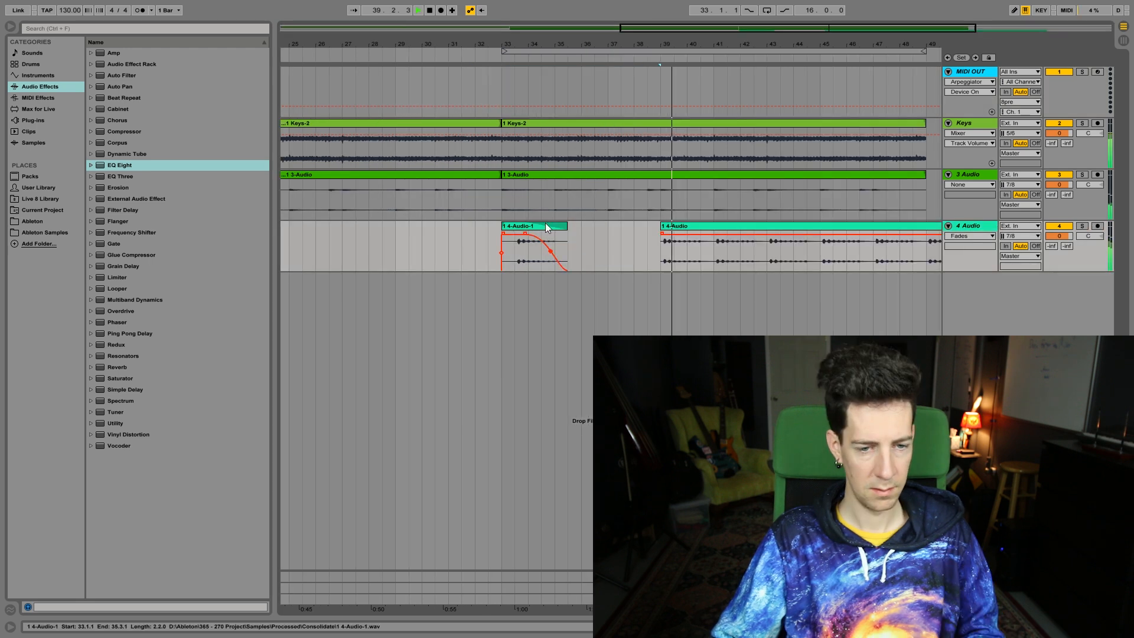
# Reshape the fade-out curve of the short 4-Audio-1 clip at bar 33 and duplicate the clip three times
pyautogui.click(547, 227)
pyautogui.press('space')
pyautogui.press('space')
pyautogui.moveTo(549, 248); pyautogui.dragTo(519, 235)
pyautogui.hotkey('ctrl', 'd')
pyautogui.hotkey('ctrl', 'd')
pyautogui.hotkey('ctrl', 'd')
pyautogui.hotkey('ctrl', 'd')
pyautogui.hotkey('ctrl', 'd')
pyautogui.hotkey('ctrl', 'd')
pyautogui.hotkey('ctrl', 'd')
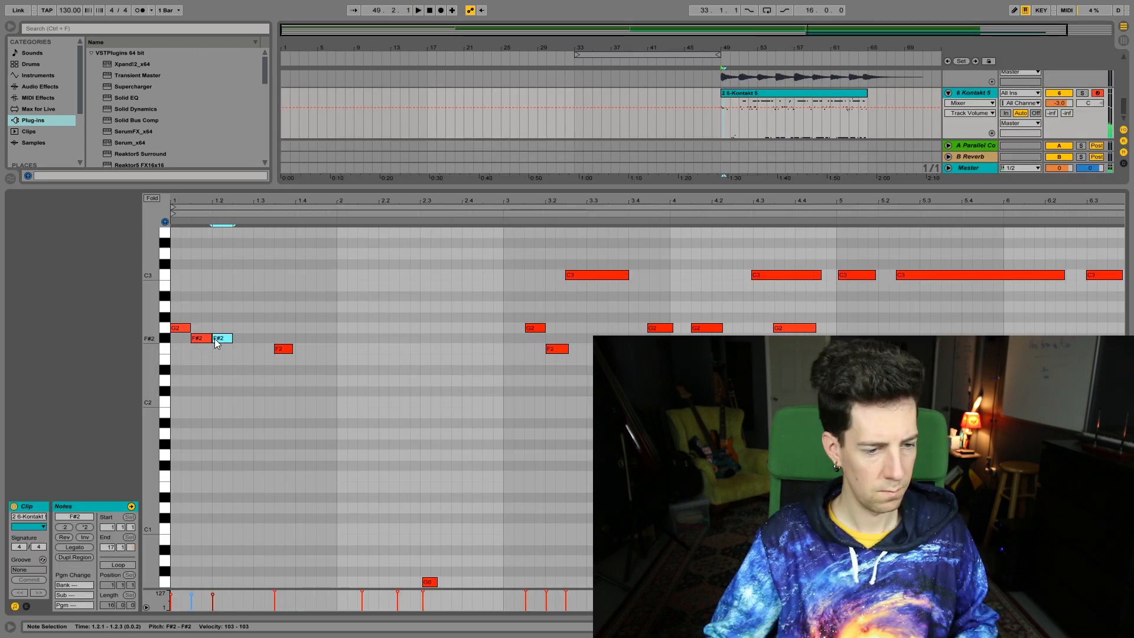
# Delete the tail of the frozen Kontakt 5 audio after bar 65 and play the remaining clip
pyautogui.moveTo(217, 339); pyautogui.dragTo(243, 273)
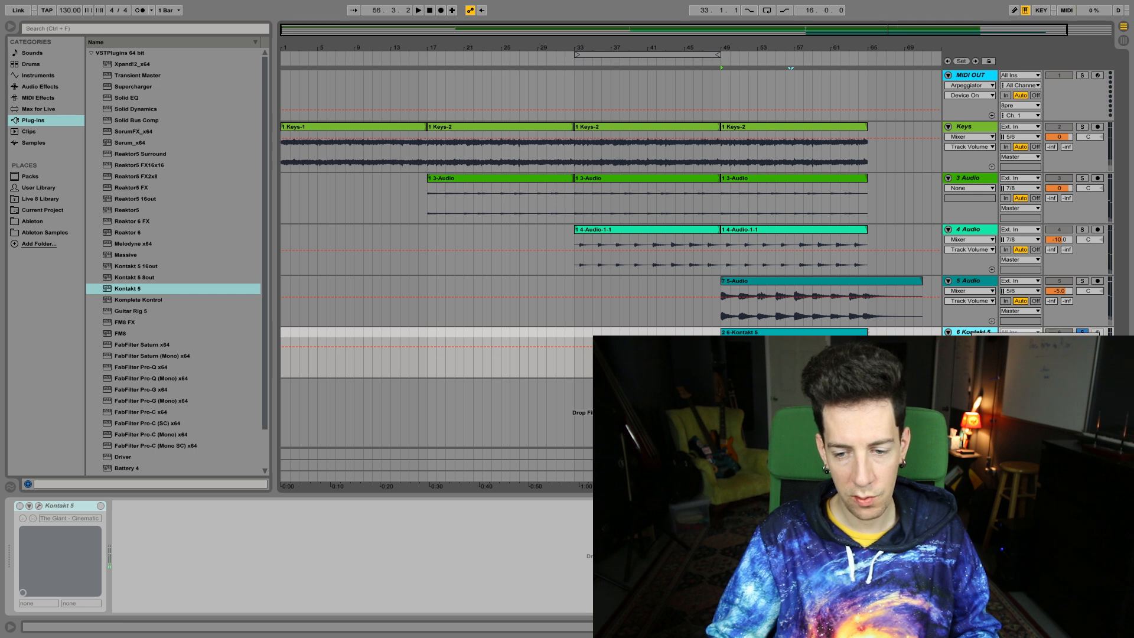
pyautogui.moveTo(816, 30); pyautogui.dragTo(995, 71)
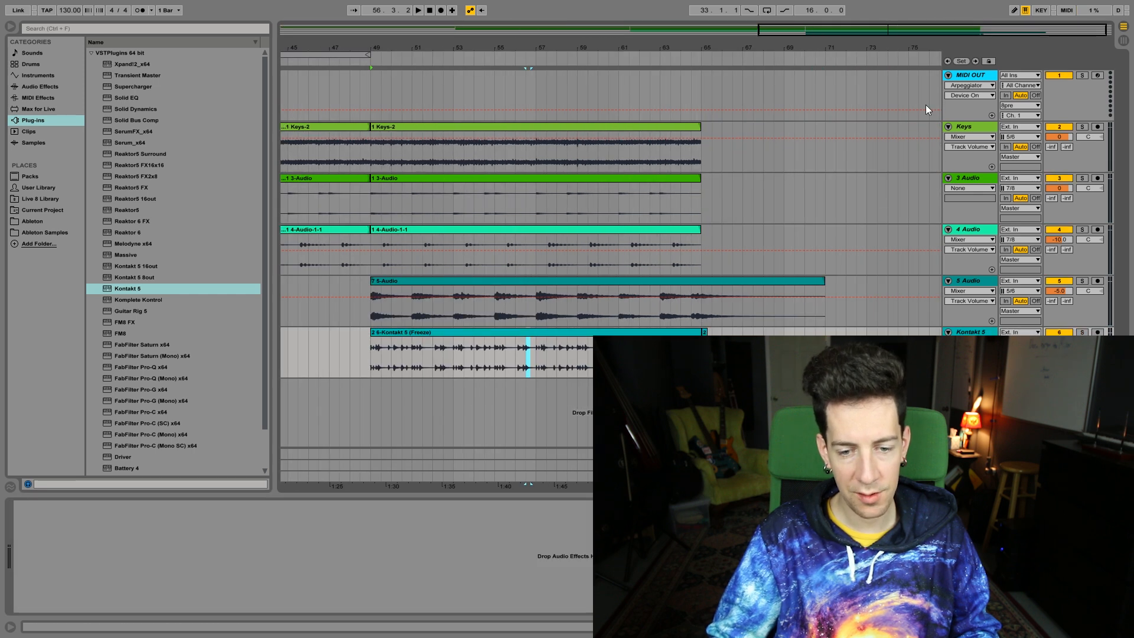
pyautogui.moveTo(732, 355); pyautogui.dragTo(702, 354)
pyautogui.press('Delete')
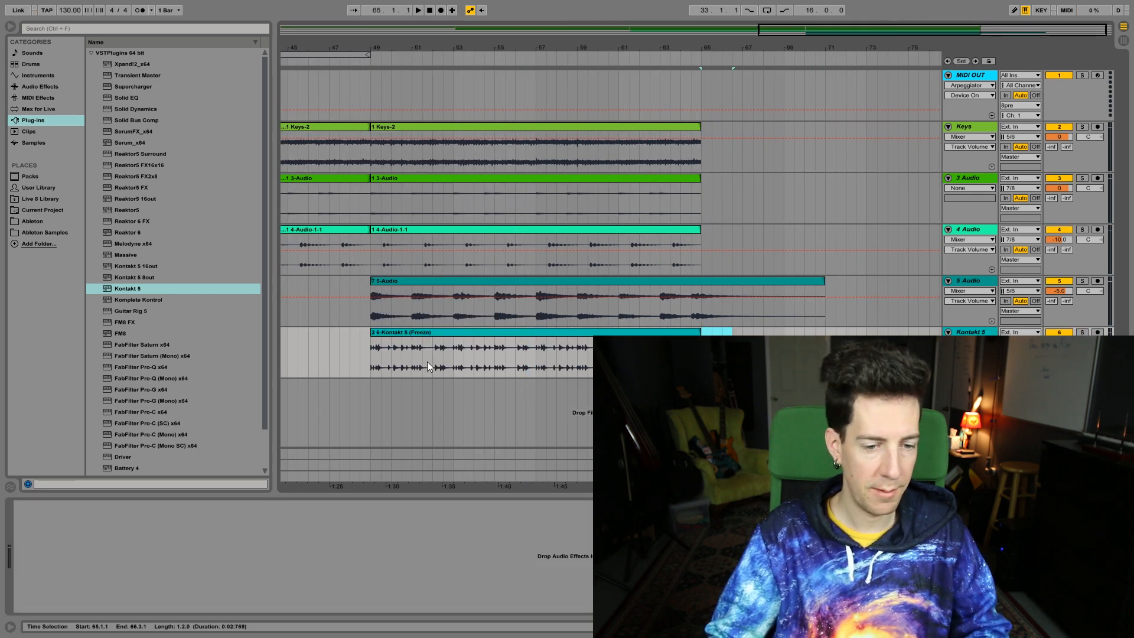
pyautogui.press('space')
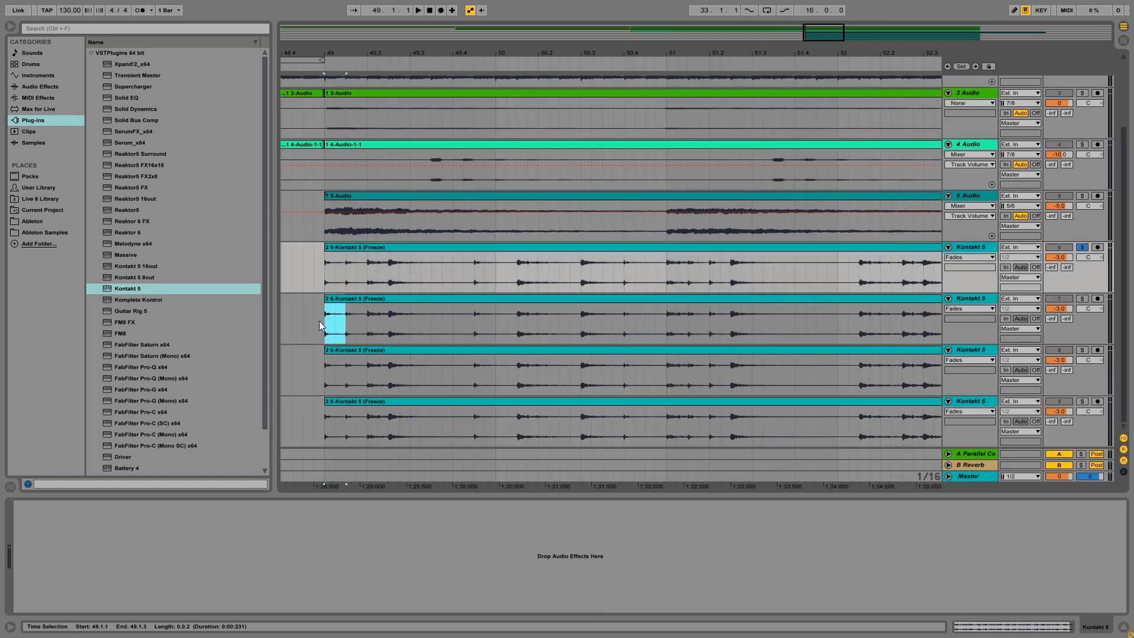
# Clear the unwanted audio between 50.1.3 and 50.4.1 on the first three duplicated Kontakt 5 tracks
pyautogui.moveTo(388, 421); pyautogui.dragTo(325, 421)
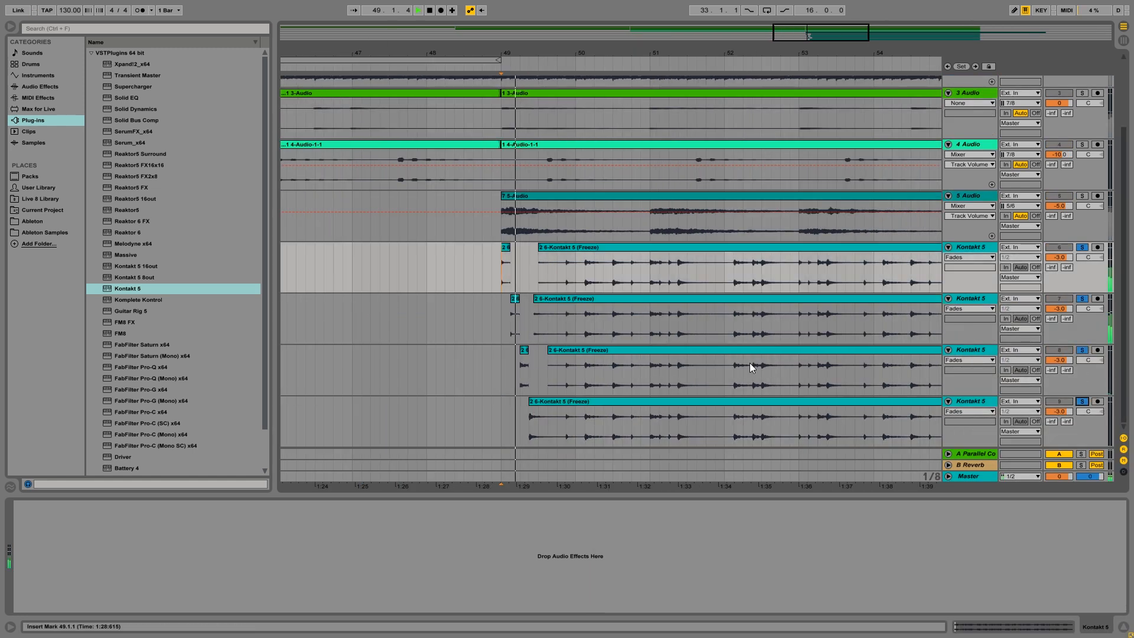
pyautogui.moveTo(473, 248); pyautogui.dragTo(523, 371)
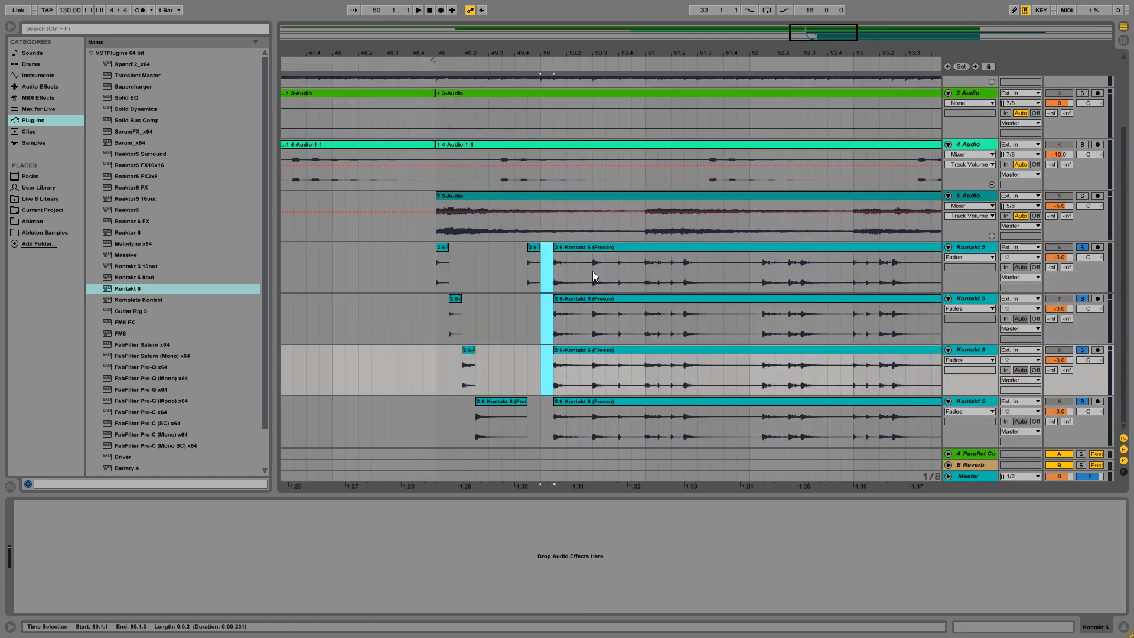
pyautogui.click(566, 406)
pyautogui.scroll(-1, 564, 355)
pyautogui.moveTo(554, 322); pyautogui.dragTo(611, 217)
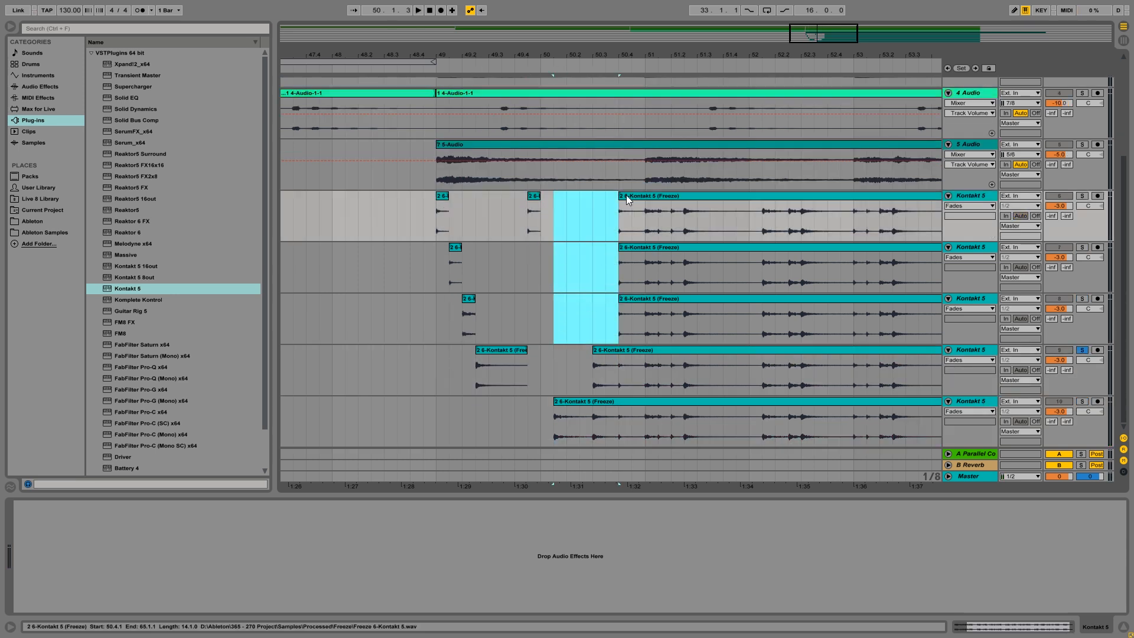
pyautogui.press('Delete')
# Clear the surplus audio on the Kontakt 5 copies up to bar 53 so each track holds only its own drum sound
pyautogui.click(557, 401)
pyautogui.moveTo(592, 271); pyautogui.dragTo(608, 271)
pyautogui.press('Delete')
pyautogui.moveTo(666, 222); pyautogui.dragTo(612, 222)
pyautogui.press('Delete')
pyautogui.click(697, 294)
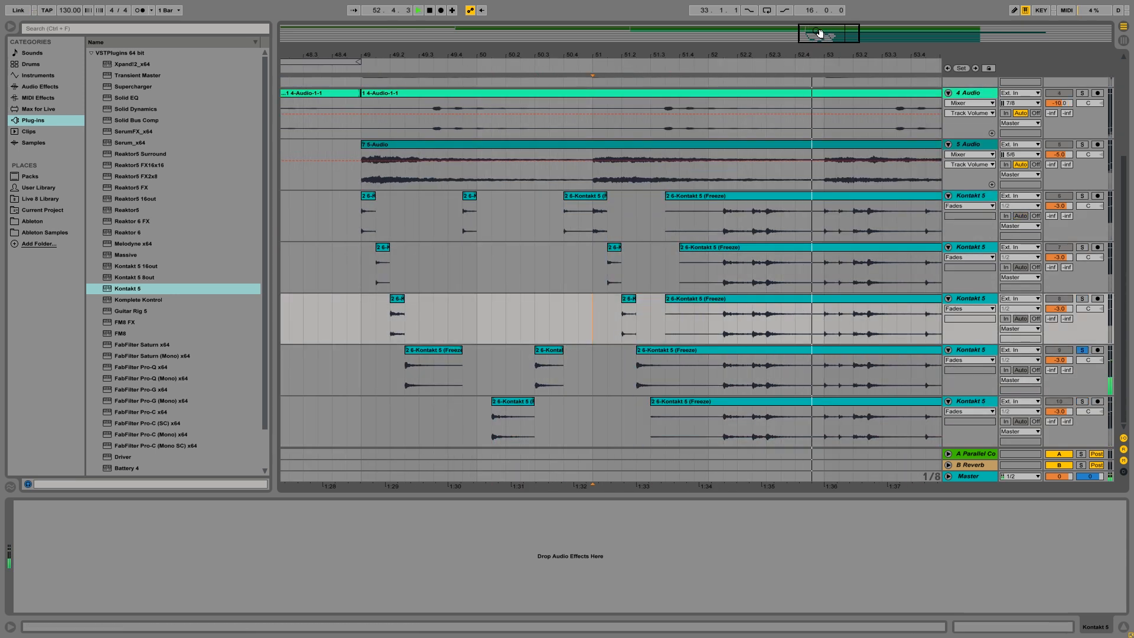
pyautogui.keyDown('ctrl'); pyautogui.click(1082, 401); pyautogui.keyUp('ctrl')
pyautogui.moveTo(681, 375); pyautogui.dragTo(627, 376)
pyautogui.press('Delete')
pyautogui.click(680, 403)
# Delete the leftover drum audio behind the first four bars and duplicate the four-bar pattern three times across all five tracks
pyautogui.moveTo(928, 422); pyautogui.dragTo(777, 213)
pyautogui.press('Delete')
pyautogui.moveTo(500, 213); pyautogui.dragTo(743, 422)
pyautogui.hotkey('ctrl', 'd')
pyautogui.hotkey('ctrl', 'd')
pyautogui.hotkey('ctrl', 'd')
# Rename the five drum tracks Kick, Kick 2, Kick 3, Smack and Kick Smack
pyautogui.click(977, 195)
pyautogui.hotkey('ctrl', 'r')
pyautogui.write('Kick')
pyautogui.press('Tab')
pyautogui.write('Kick 2')
pyautogui.press('Tab')
pyautogui.write('Kick 3')
pyautogui.press('Tab')
pyautogui.write('Smack')
pyautogui.press('Tab')
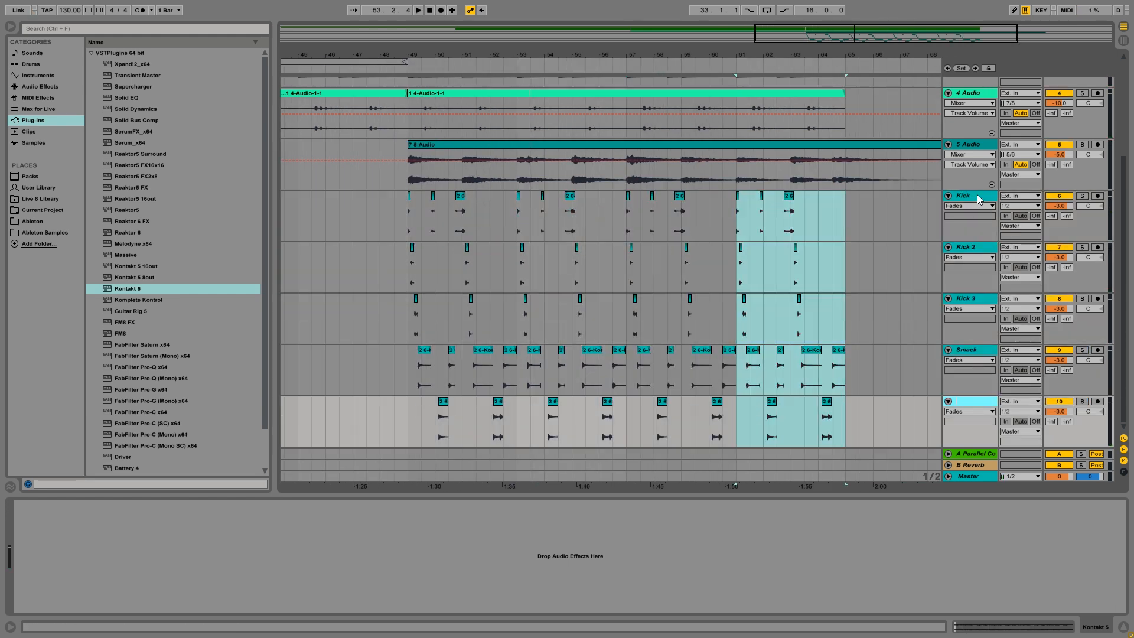
pyautogui.write('Kick Smack')
# Group the three kick tracks as Kicks, color the drum tracks and clips pale mint, and fold the group
pyautogui.rightClick(970, 262)
pyautogui.click(1021, 391)
pyautogui.moveTo(845, 290); pyautogui.dragTo(409, 228)
pyautogui.rightClick(936, 197)
pyautogui.click(996, 332)
pyautogui.rightClick(460, 238)
pyautogui.click(519, 396)
pyautogui.click(893, 197)
# Loop the drum section from bar 49 to bar 65 and solo the Kicks group
pyautogui.moveTo(844, 290); pyautogui.dragTo(409, 198)
pyautogui.hotkey('ctrl', 'l')
pyautogui.click(1082, 198)
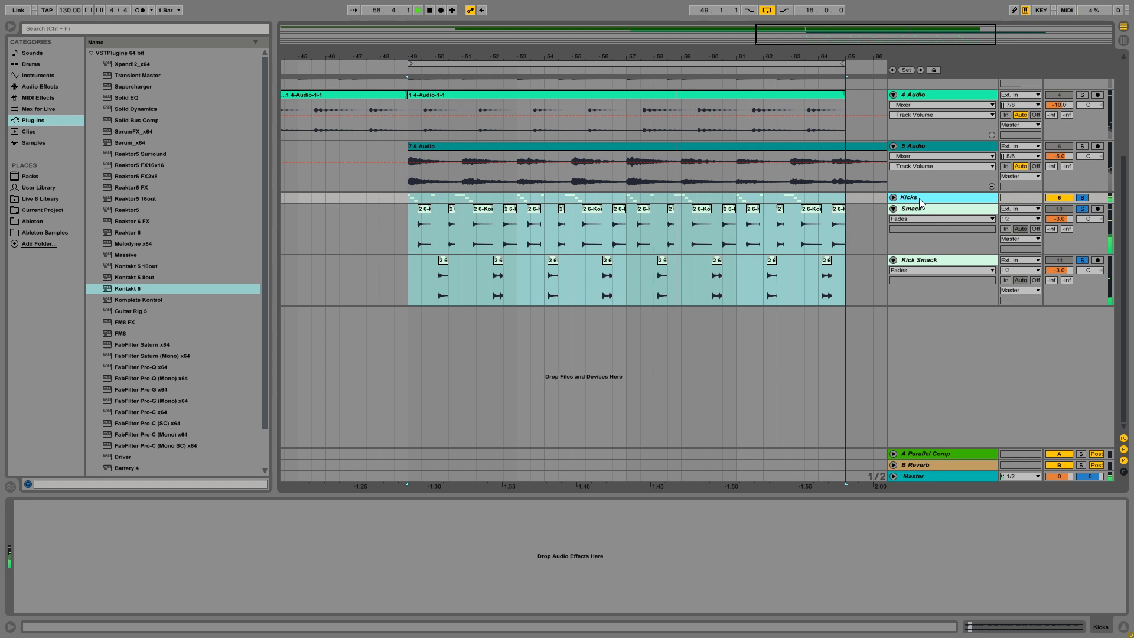
# Add a Glue Compressor to the Kicks group with the threshold at -40 dB and makeup at 18 dB
pyautogui.click(40, 86)
pyautogui.doubleClick(132, 255)
pyautogui.moveTo(80, 585); pyautogui.dragTo(80, 626)
pyautogui.moveTo(114, 589); pyautogui.dragTo(114, 549)
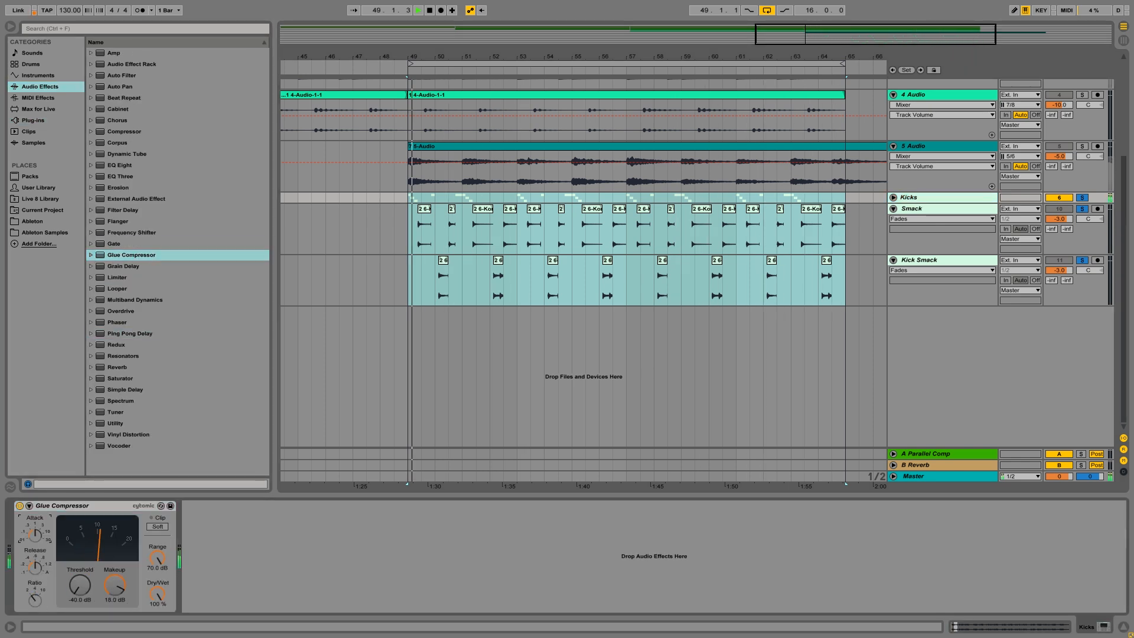
# Turn off the Kicks solo and add a Glue Compressor to the Smack track with a low threshold and 18 dB makeup
pyautogui.click(1082, 198)
pyautogui.click(484, 209)
pyautogui.doubleClick(155, 255)
pyautogui.moveTo(80, 585); pyautogui.dragTo(80, 626)
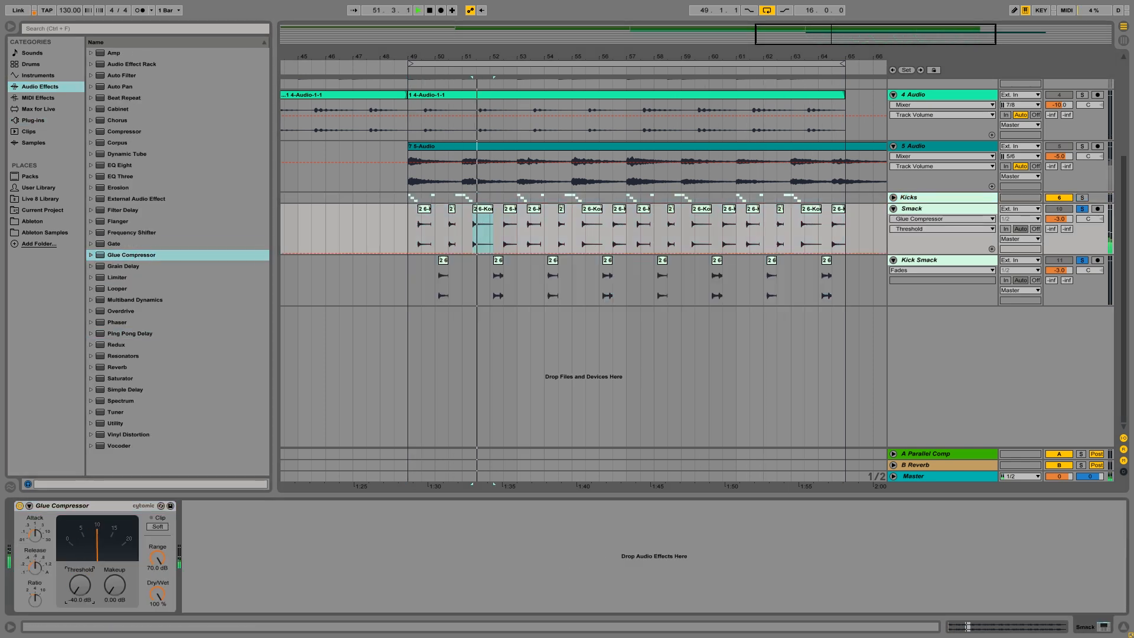
pyautogui.moveTo(114, 584); pyautogui.dragTo(114, 549)
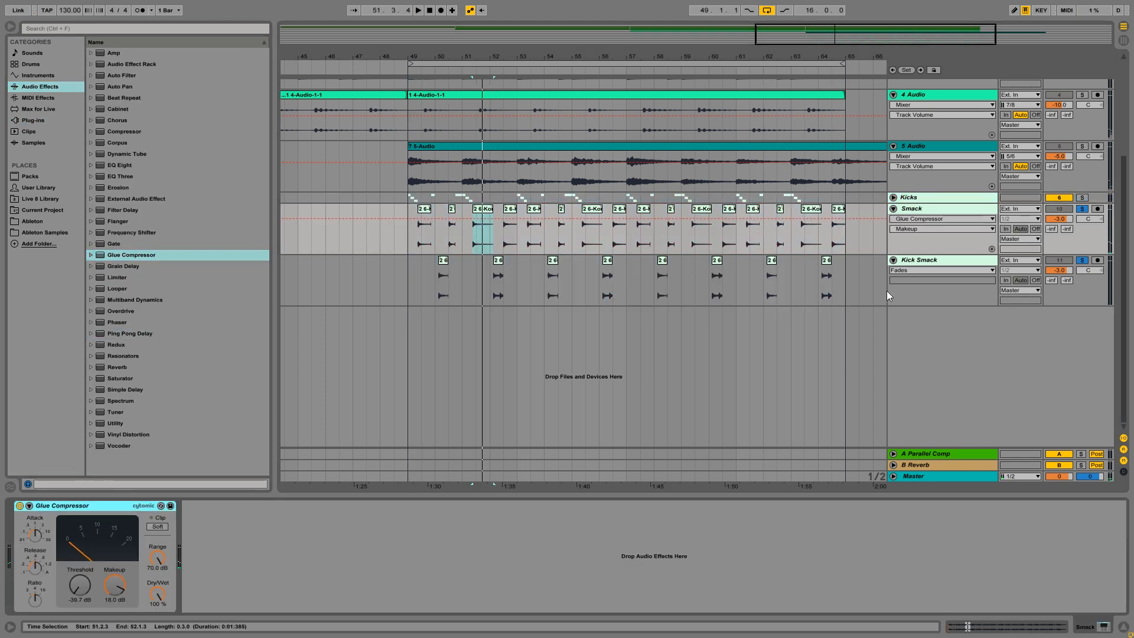
# Turn off the Smack and Kick Smack solos, then enable soft clipping and adjust the attack on the Kicks Glue Compressor
pyautogui.click(1082, 208)
pyautogui.click(1082, 260)
pyautogui.click(893, 197)
pyautogui.scroll(-2, 415, 203)
pyautogui.click(933, 154)
pyautogui.moveTo(35, 534); pyautogui.dragTo(35, 549)
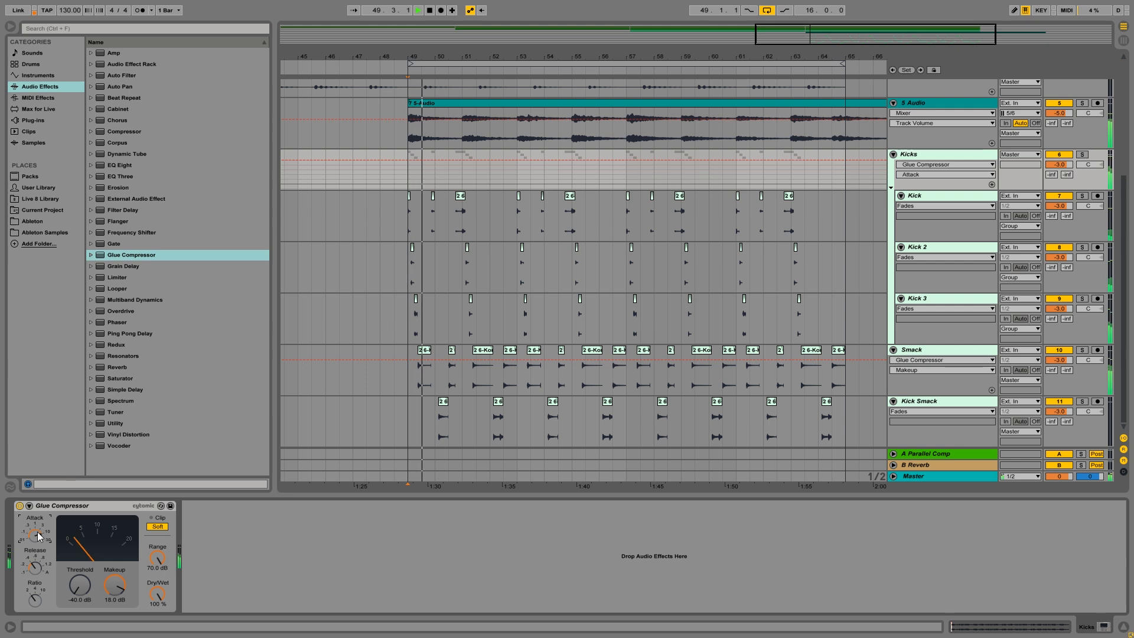
# Add FabFilter Pro-Q x64 to the soloed Kicks group, boosting the lows and cutting about 11.5 dB near 3.9 kHz, and turn solo off
pyautogui.click(33, 120)
pyautogui.scroll(-10, 157, 245)
pyautogui.doubleClick(142, 246)
pyautogui.moveTo(239, 174); pyautogui.dragTo(238, 204)
pyautogui.click(1082, 154)
pyautogui.moveTo(378, 174); pyautogui.dragTo(324, 253)
pyautogui.moveTo(169, 190); pyautogui.dragTo(145, 147)
pyautogui.press('space')
pyautogui.moveTo(325, 252); pyautogui.dragTo(304, 248)
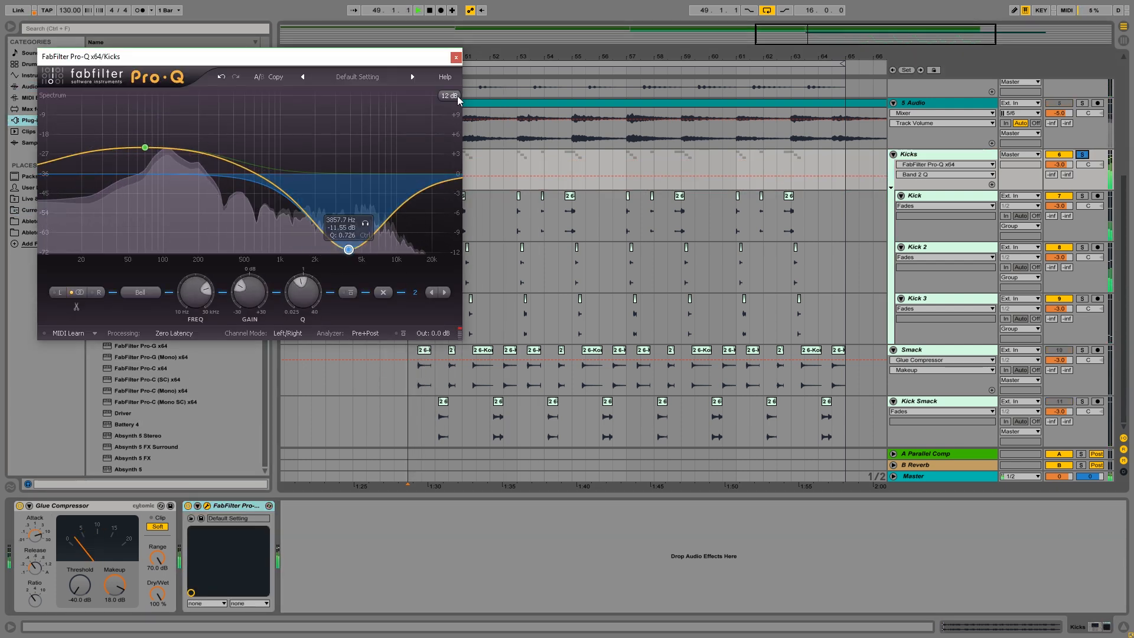
pyautogui.click(456, 58)
pyautogui.click(1082, 154)
# Add FabFilter Pro-Q x64 to the Kick track and pull a high-frequency band down to cut the highs
pyautogui.click(893, 154)
pyautogui.click(893, 164)
pyautogui.click(893, 175)
pyautogui.scroll(5, 565, 338)
pyautogui.click(893, 339)
pyautogui.click(543, 300)
pyautogui.click(433, 300)
pyautogui.scroll(5, 431, 302)
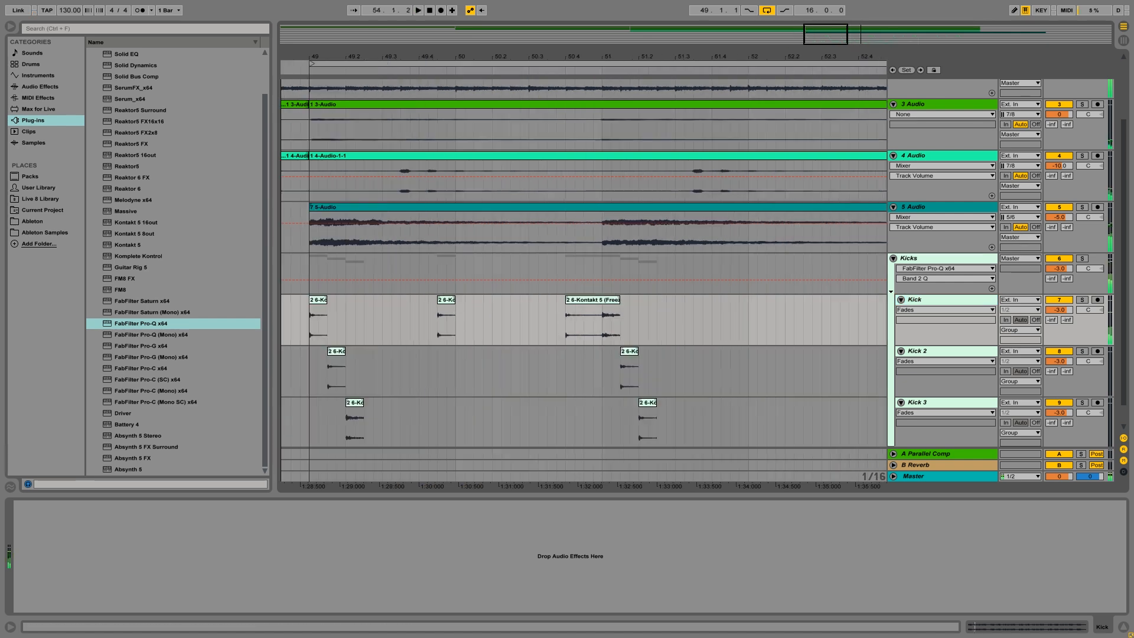
pyautogui.doubleClick(132, 324)
pyautogui.click(369, 338)
pyautogui.click(388, 393)
pyautogui.moveTo(396, 181); pyautogui.dragTo(396, 258)
pyautogui.click(459, 62)
# Insert FabFilter Saturn x64 between the Glue Compressor and Pro-Q on the Kicks group and adjust its Band 1 treble
pyautogui.scroll(-4, 599, 307)
pyautogui.click(893, 235)
pyautogui.click(909, 341)
pyautogui.click(127, 425)
pyautogui.click(142, 301)
pyautogui.moveTo(142, 301); pyautogui.dragTo(180, 556)
pyautogui.click(1082, 341)
pyautogui.moveTo(304, 236); pyautogui.dragTo(306, 231)
pyautogui.click(462, 69)
pyautogui.click(1082, 341)
pyautogui.click(893, 341)
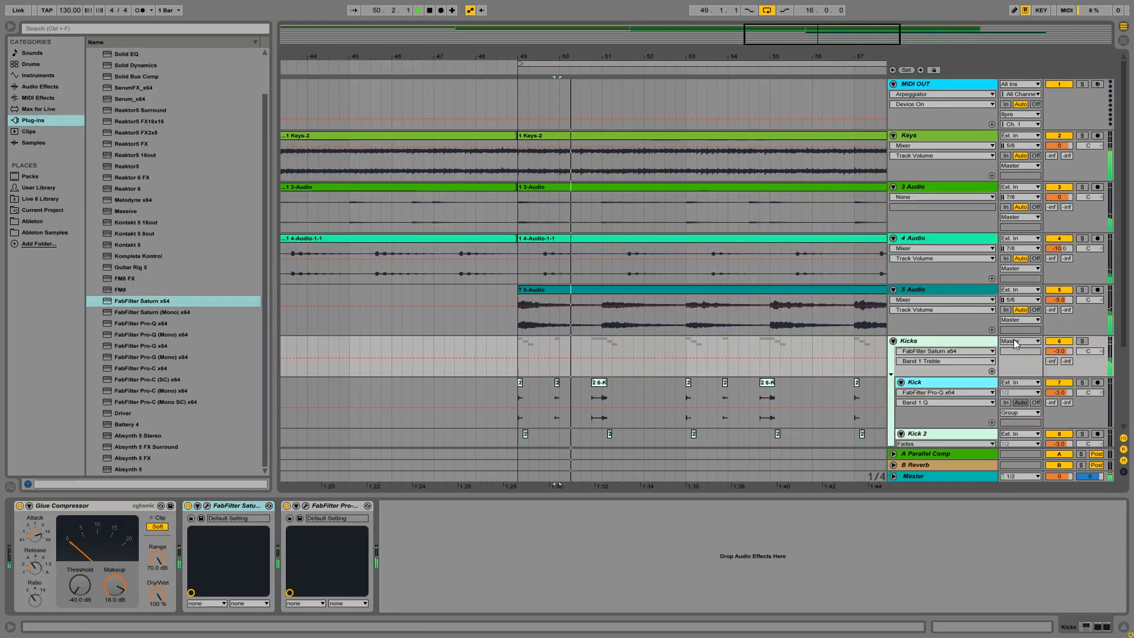
# Lower the Kicks group's volume to -5 dB
pyautogui.click(893, 341)
pyautogui.press('-')
pyautogui.press('-')
# Duplicate the 16-bar drum parts and the Keys to 5 Audio layers to bar 65, and loop that new section
pyautogui.moveTo(747, 341); pyautogui.dragTo(567, 363)
pyautogui.hotkey('ctrl', 'd')
pyautogui.hotkey('ctrl', 'l')
pyautogui.moveTo(634, 328); pyautogui.dragTo(453, 157)
pyautogui.hotkey('ctrl', 'd')
pyautogui.click(893, 341)
pyautogui.moveTo(637, 56); pyautogui.dragTo(508, 106)
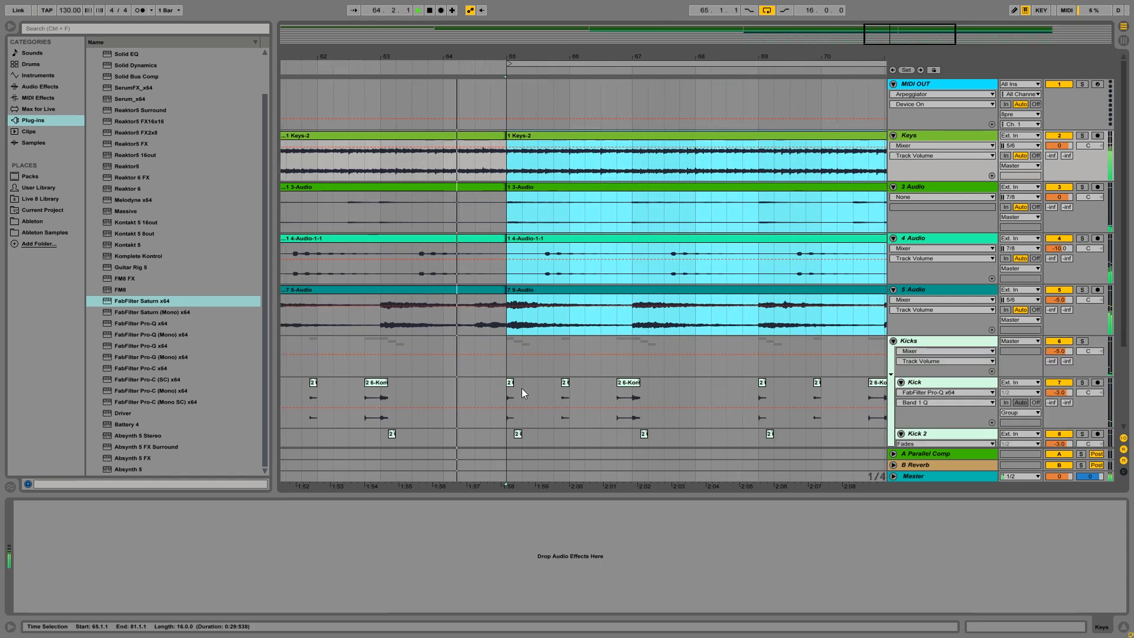
pyautogui.scroll(-3, 522, 388)
pyautogui.moveTo(918, 34); pyautogui.dragTo(916, 24)
pyautogui.click(412, 379)
pyautogui.moveTo(490, 396); pyautogui.dragTo(467, 394)
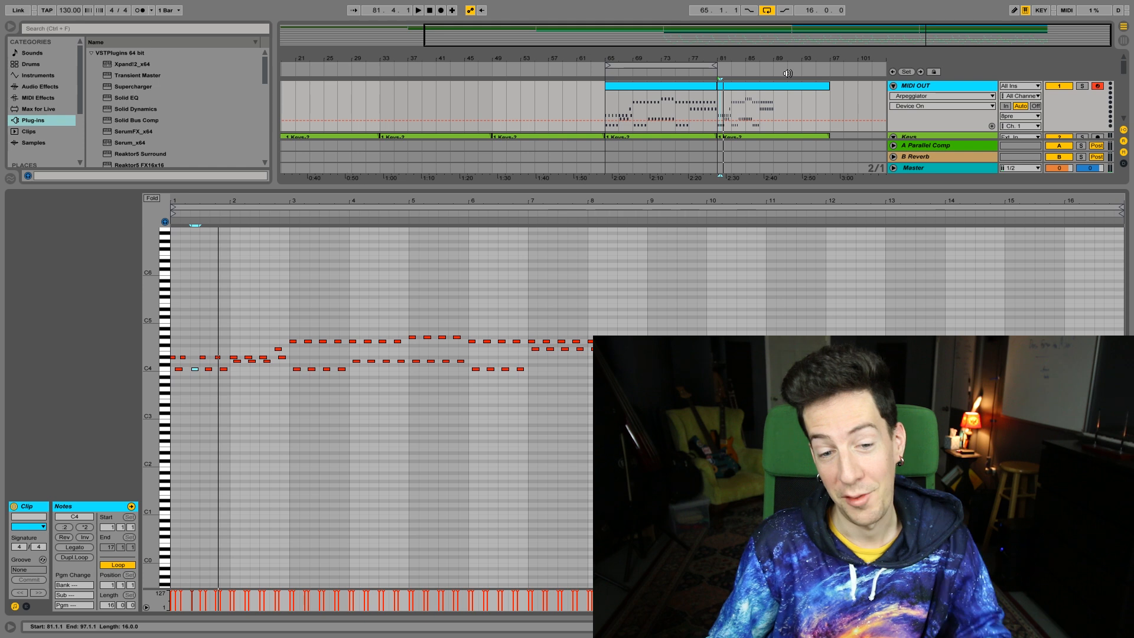
# Rework the MIDI OUT clip at bar 81 into shorter, evenly repeated notes that change pitch every two bars
pyautogui.click(781, 91)
pyautogui.moveTo(194, 202); pyautogui.dragTo(217, 239)
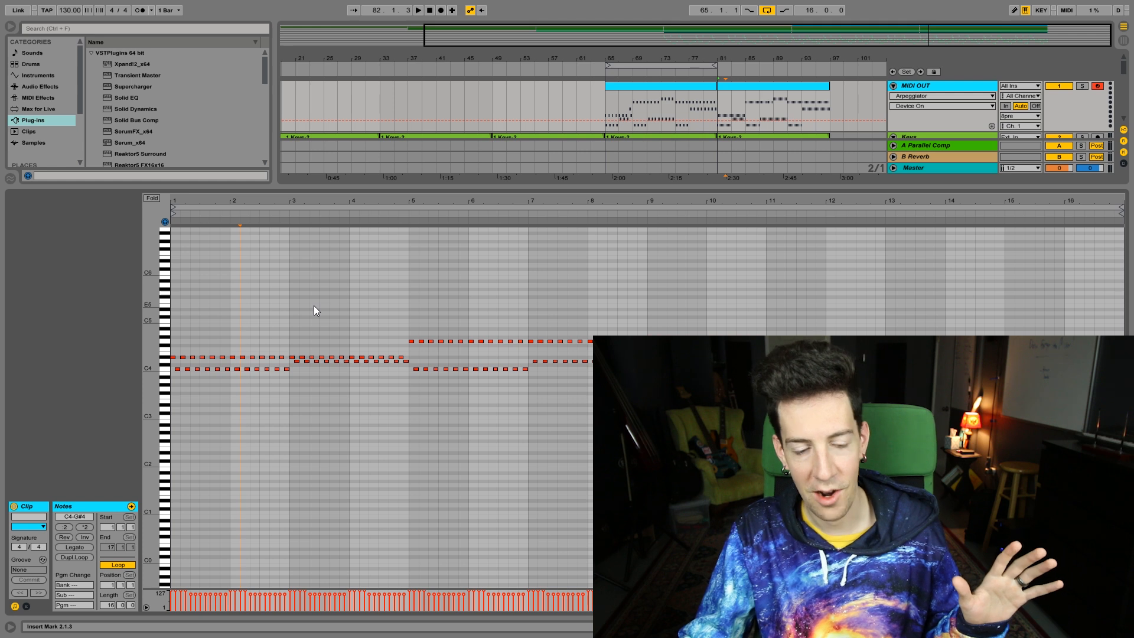
# Play back the reworked MIDI OUT clip from bar 81 and hide its note editor
pyautogui.press('space')
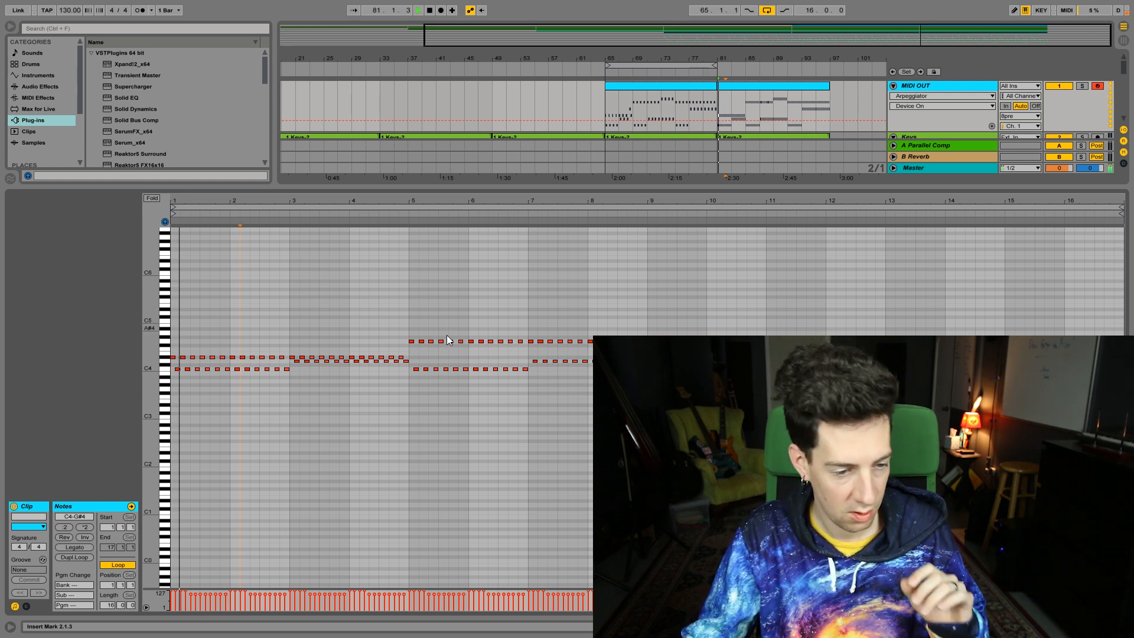
pyautogui.hotkey('ctrl', 'alt', 'l')
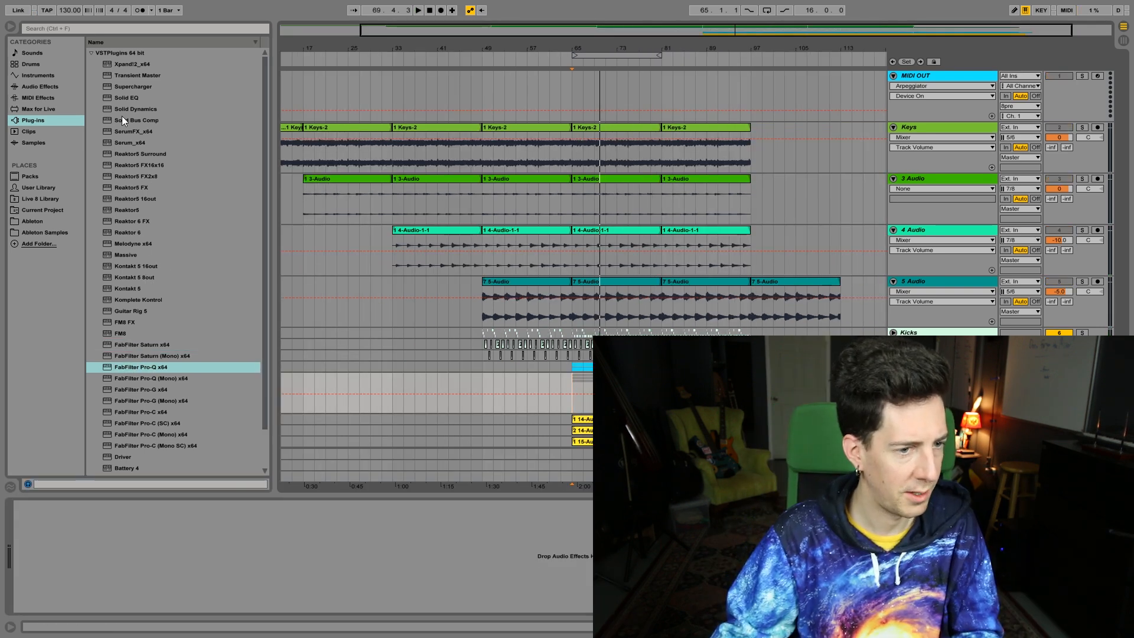
# Insert Supercharger on the Vocals group and load its Vocal preset
pyautogui.click(127, 89)
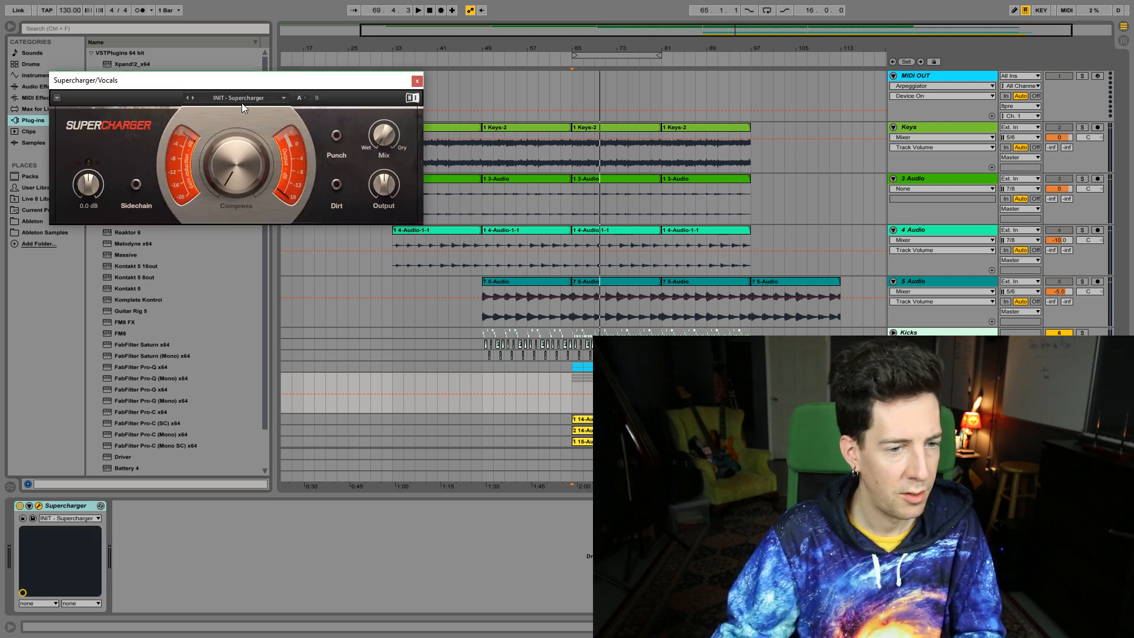
pyautogui.click(241, 104)
pyautogui.click(249, 191)
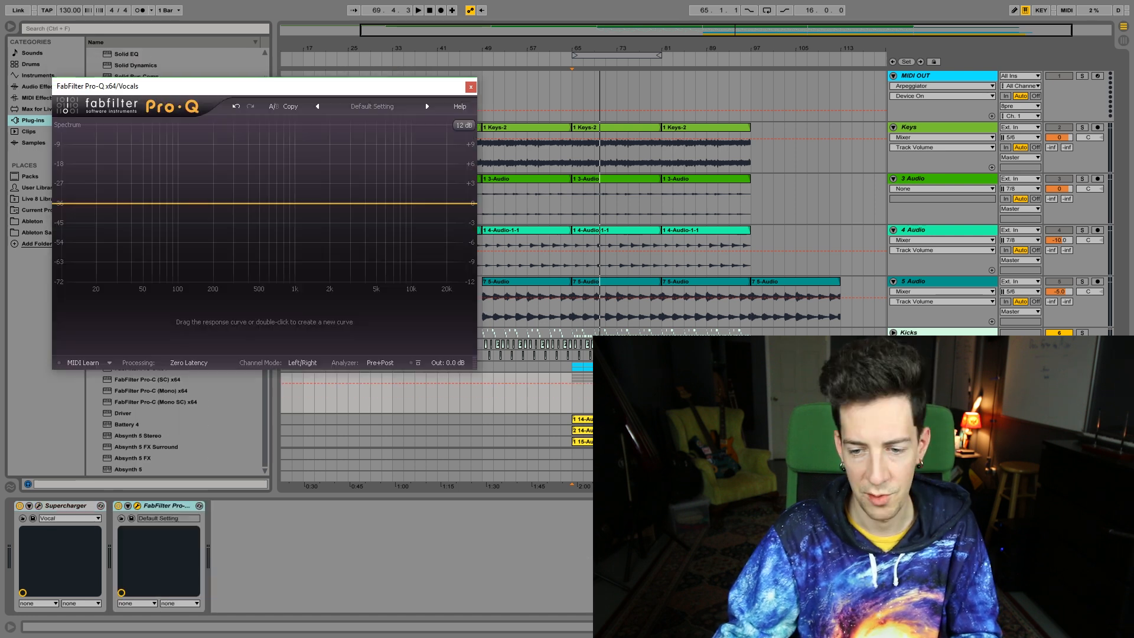
# During playback, add a band at about 134 Hz in the Vocals group's FabFilter Pro-Q and set its shape to Low Cut
pyautogui.press('space')
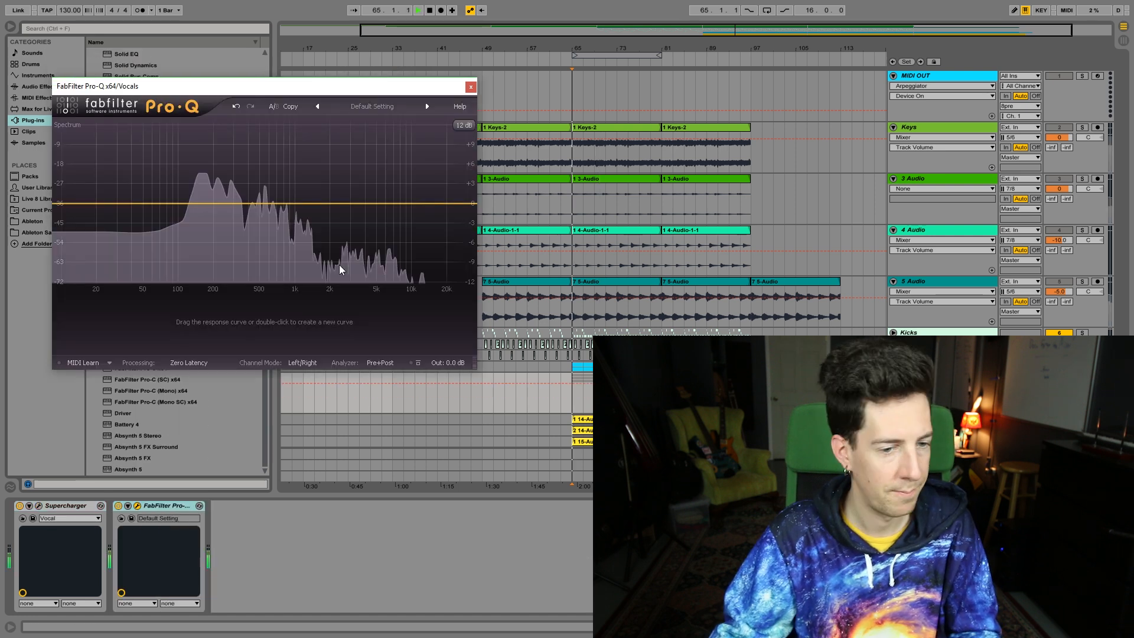
pyautogui.moveTo(197, 204); pyautogui.dragTo(194, 232)
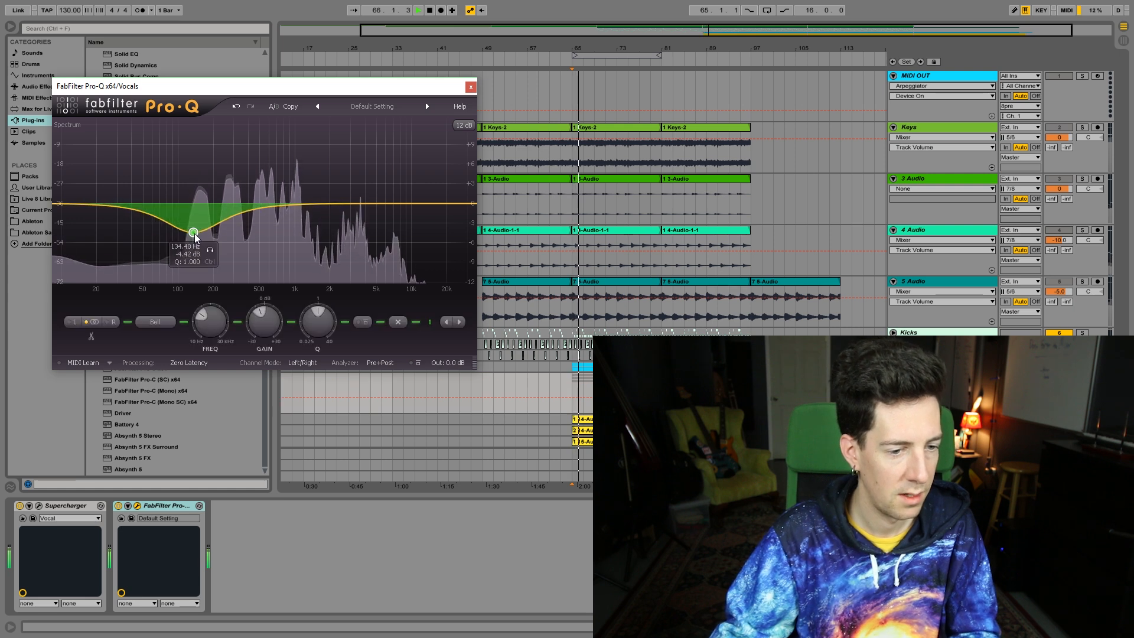
pyautogui.click(165, 327)
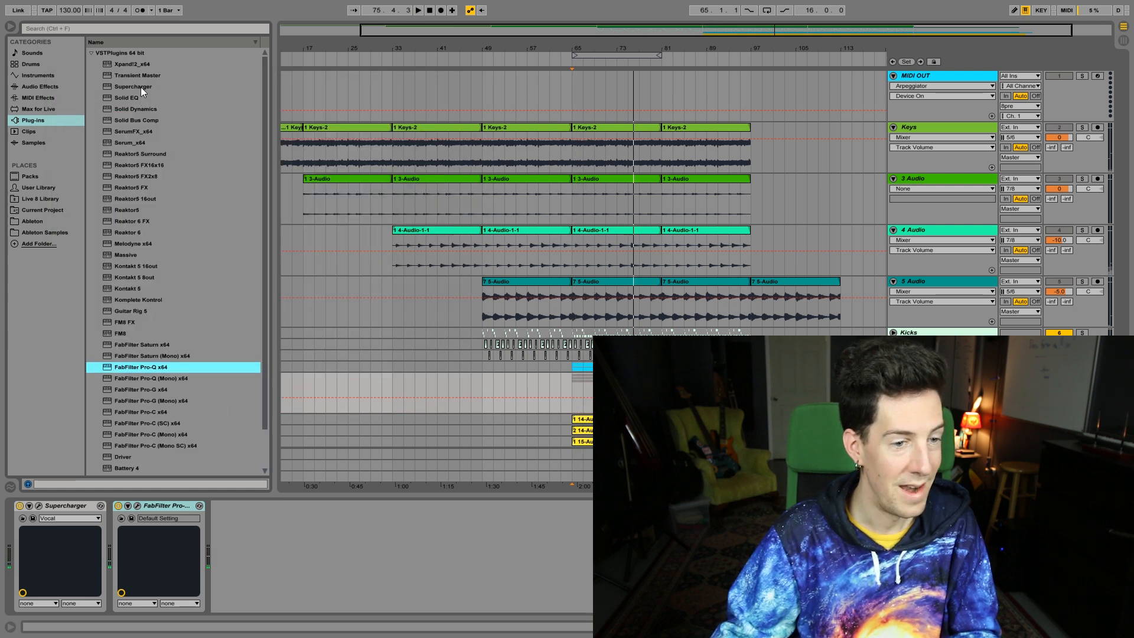
pyautogui.doubleClick(141, 87)
pyautogui.press('space')
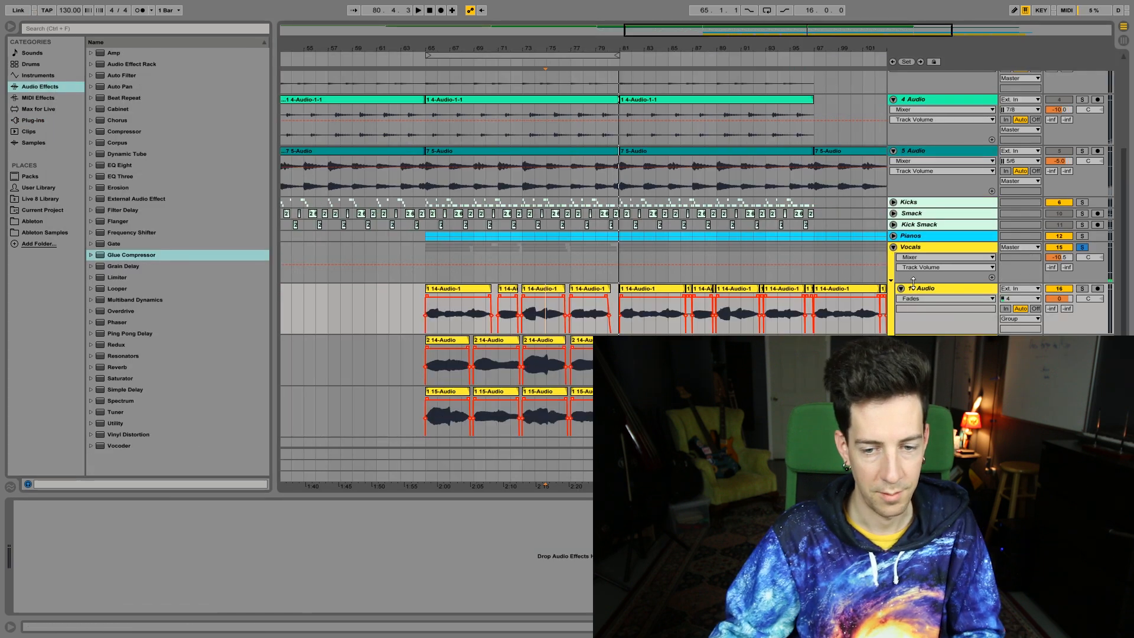
# Fold the 16, 17 and 18 Audio tracks in the Vocals group and select a range across their clips
pyautogui.click(901, 289)
pyautogui.click(901, 300)
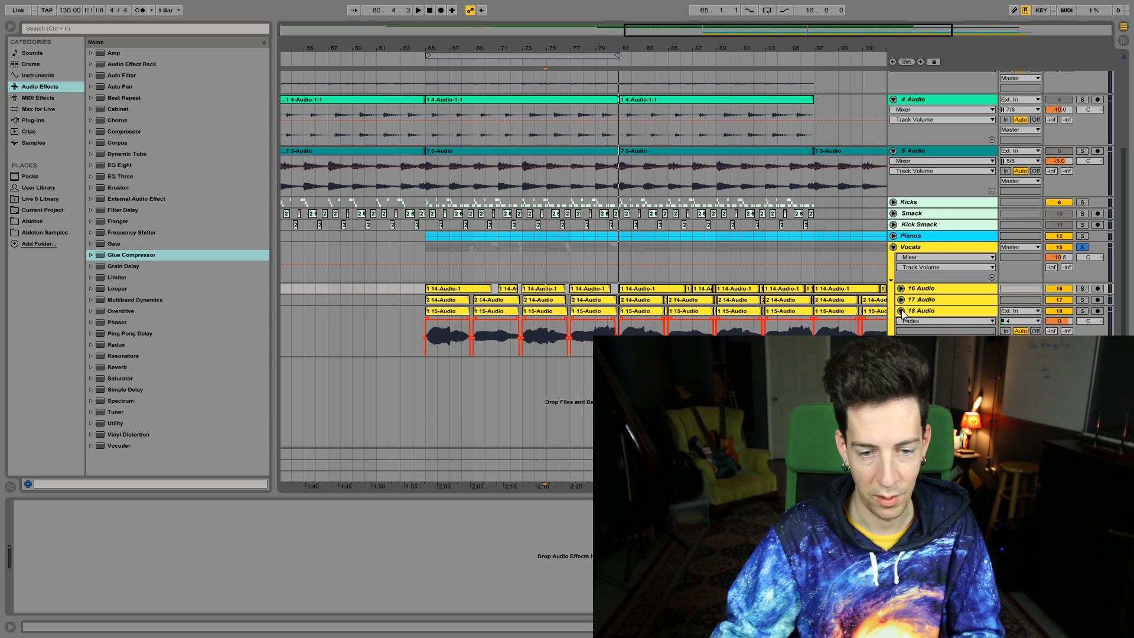
pyautogui.click(902, 311)
pyautogui.moveTo(726, 28); pyautogui.dragTo(725, 18)
pyautogui.moveTo(824, 313); pyautogui.dragTo(593, 288)
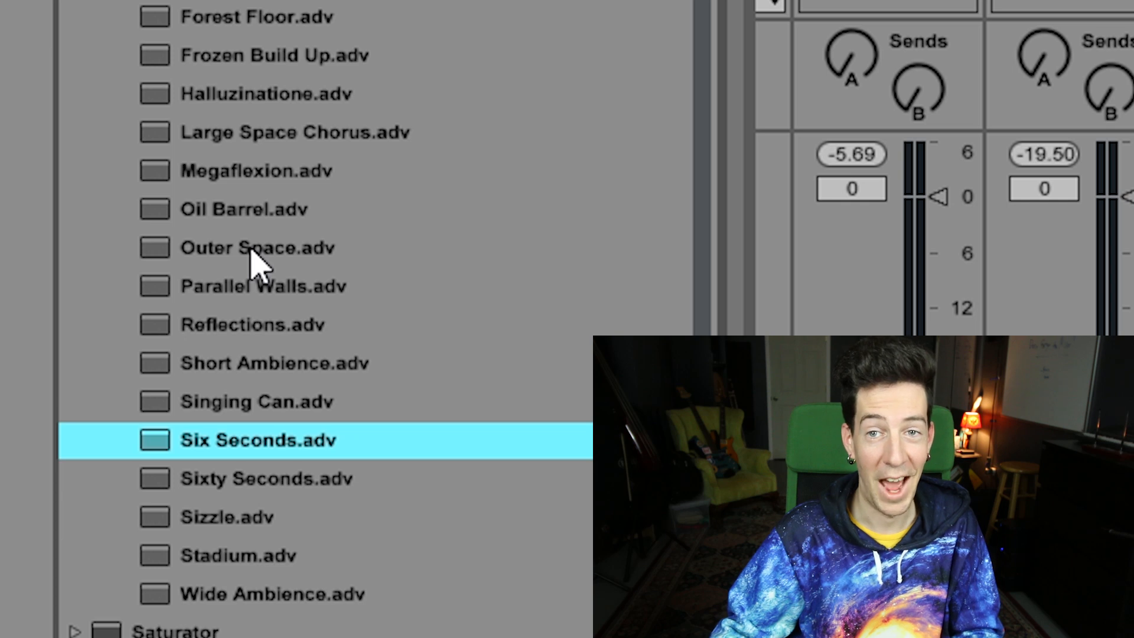
# Load the Outer Space reverb preset onto the Vocals group
pyautogui.doubleClick(253, 248)
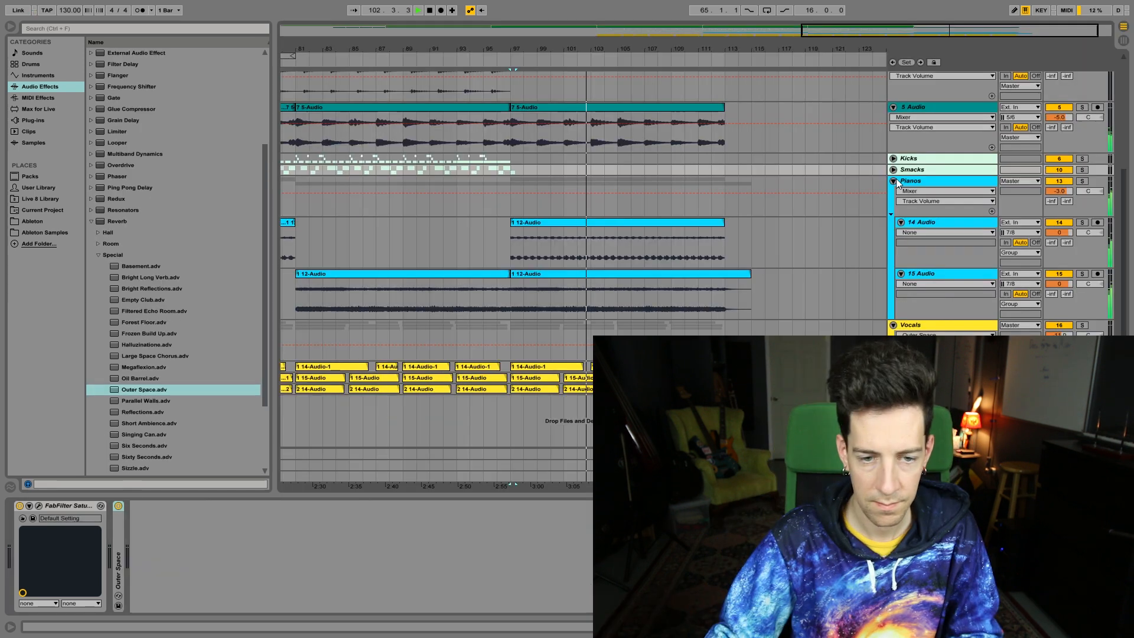
# Fold the Pianos group and the Keys, 3 Audio, 4 Audio and 5 Audio tracks
pyautogui.click(894, 181)
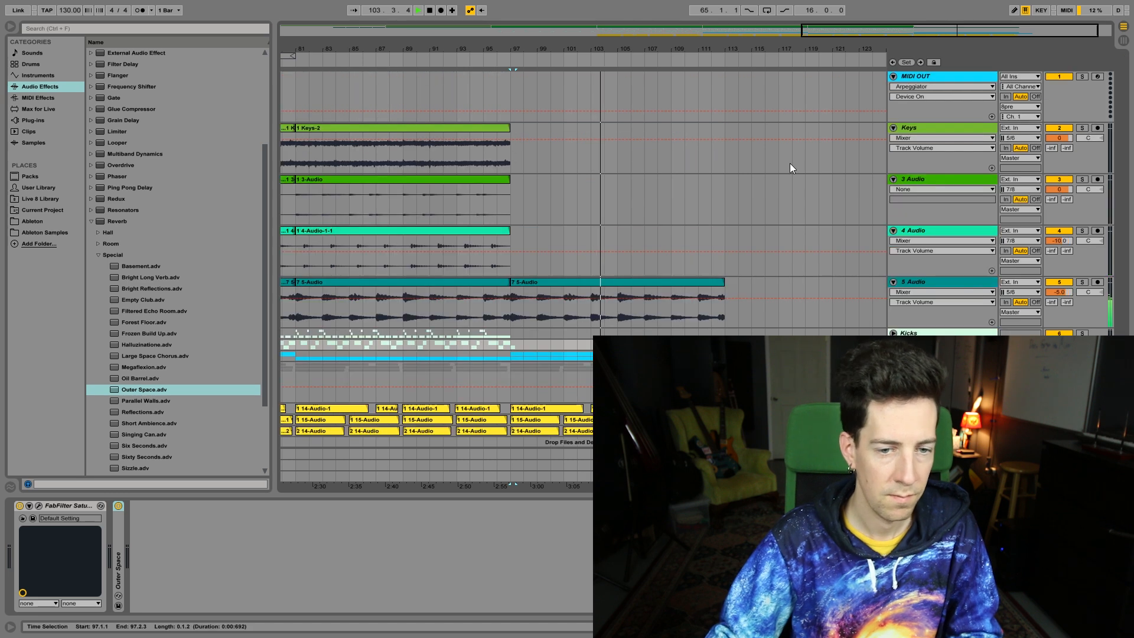
pyautogui.click(893, 128)
pyautogui.click(893, 139)
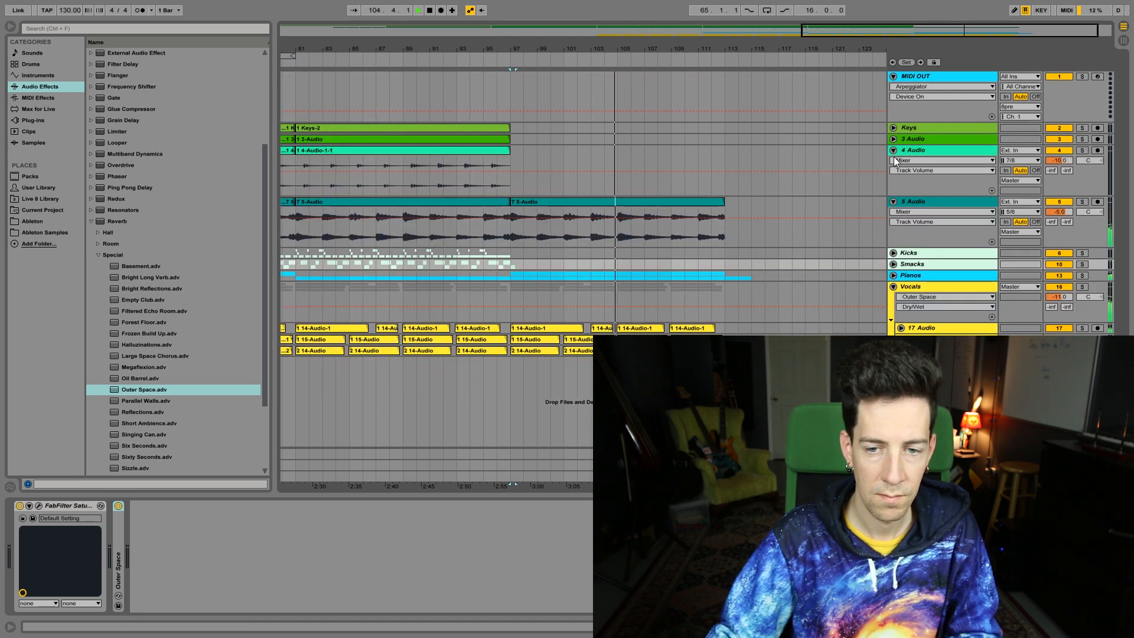
pyautogui.click(894, 150)
pyautogui.click(894, 160)
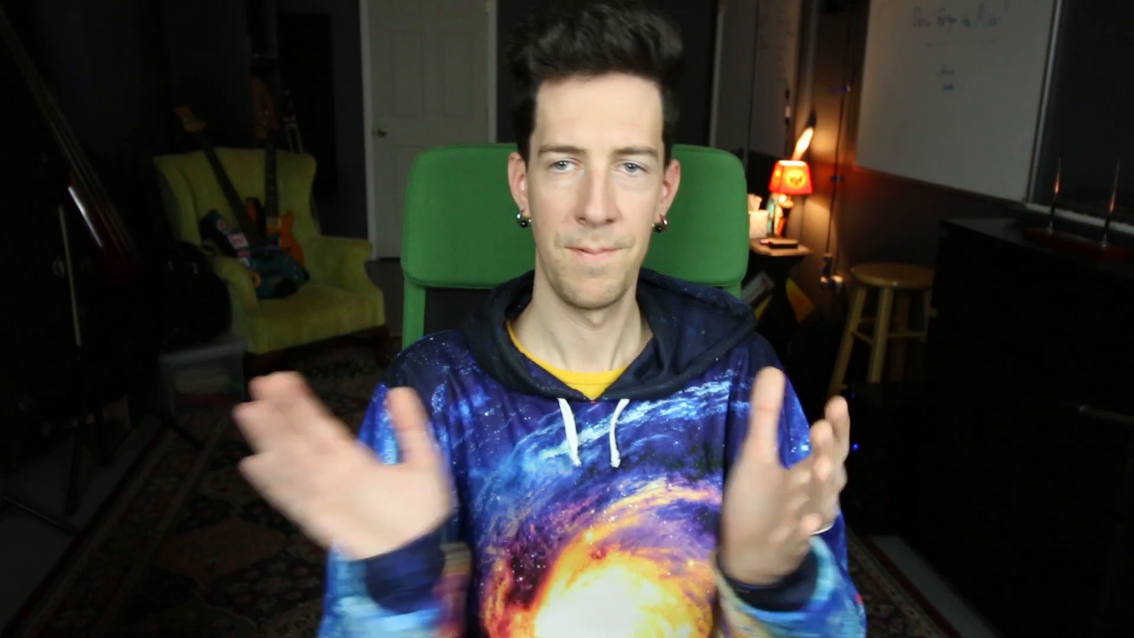